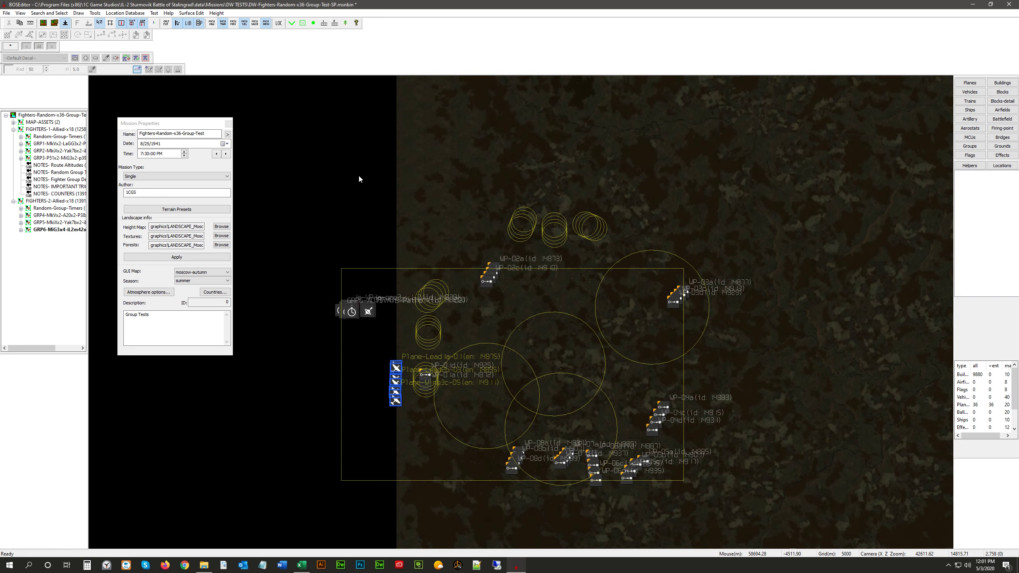
Leave the active GRP6 group and return to the top level of the mission so all objects are displayed
right_click(300, 175)
click(310, 263)
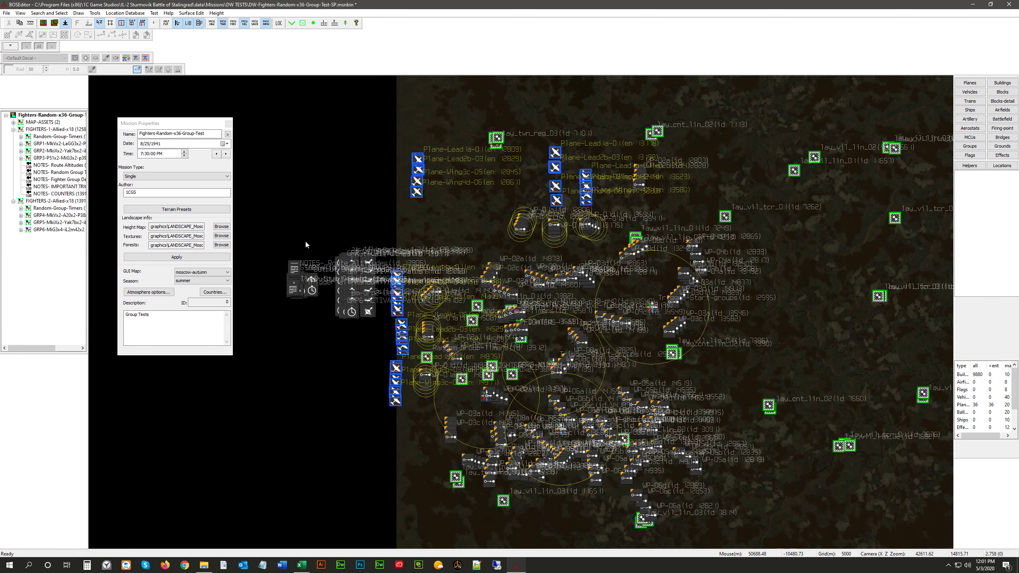
Examine the notes and random timer logic of the FIGHTERS-1 and FIGHTERS-2 groups beside the map
middle_drag(315, 220, 346, 225)
scroll(328, 267, up, 8)
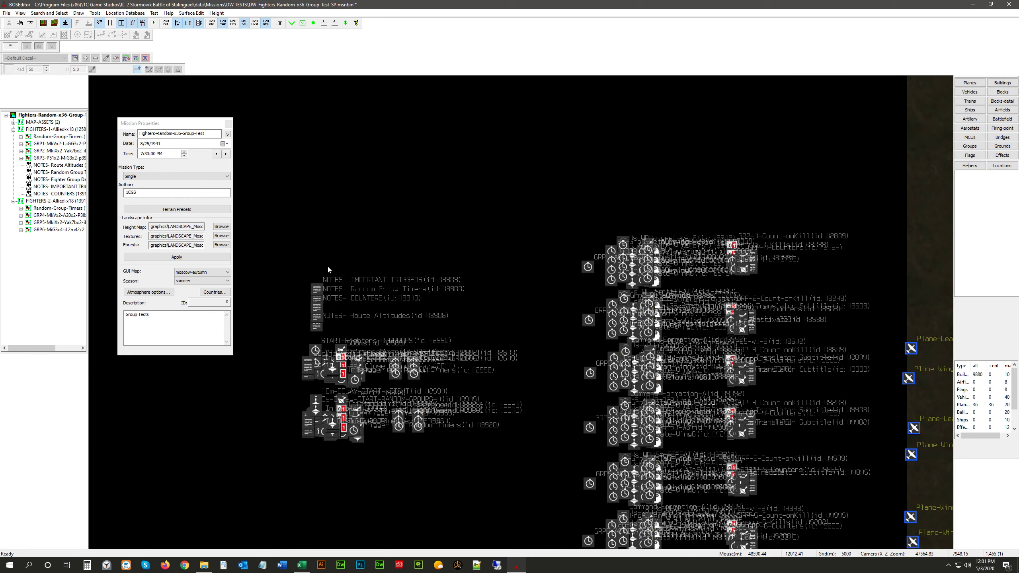
scroll(328, 267, up, 3)
middle_drag(328, 267, 378, 90)
scroll(360, 259, up, 3)
scroll(361, 262, up, 3)
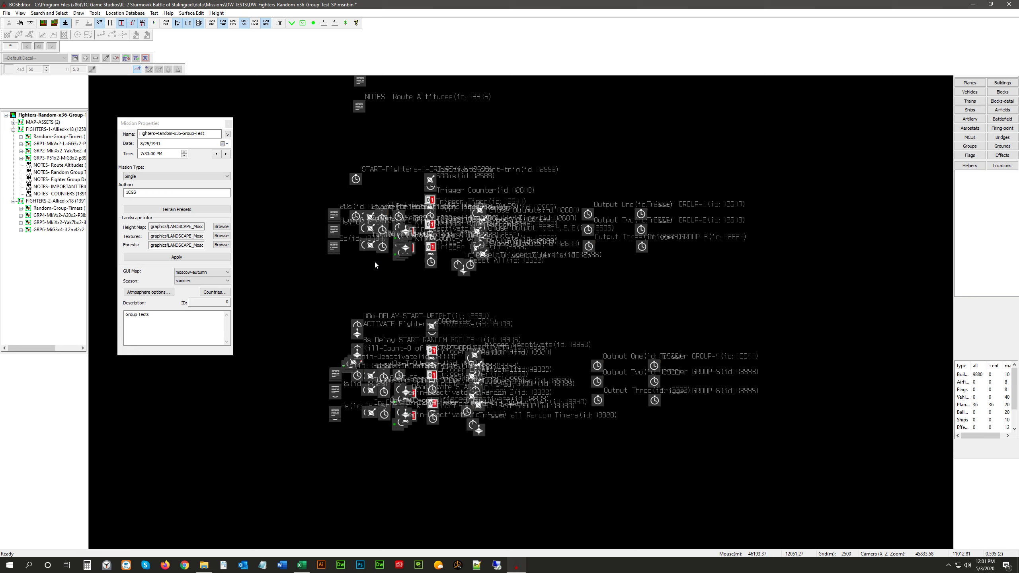
middle_drag(373, 268, 391, 276)
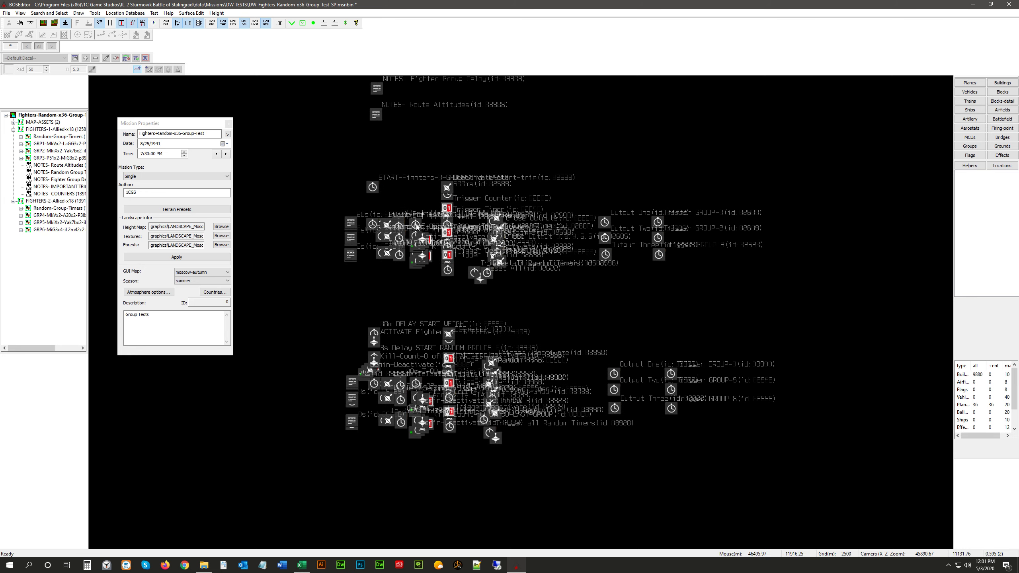
scroll(447, 237, up, 4)
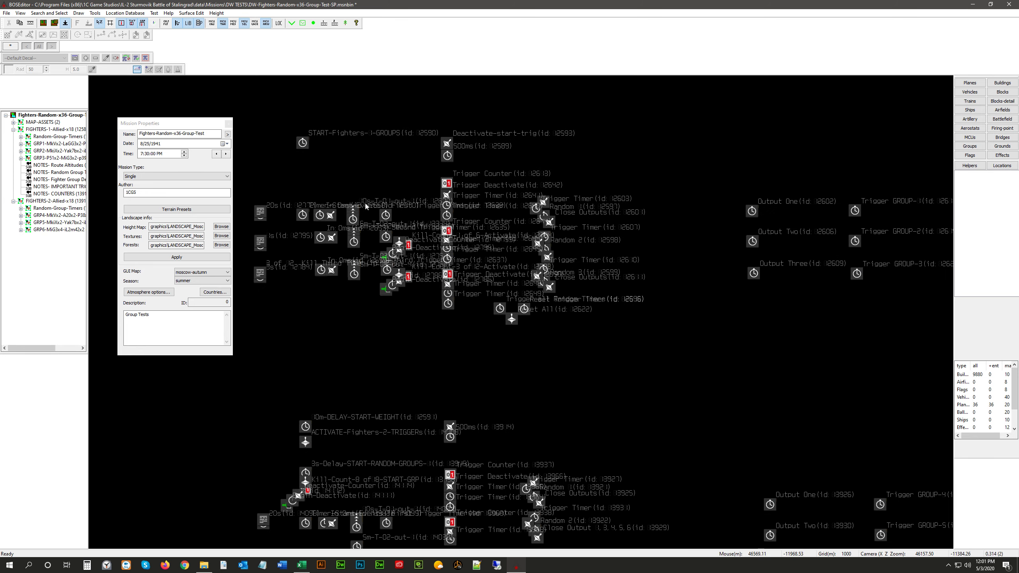
scroll(388, 246, down, 3)
right_drag(371, 359, 378, 267)
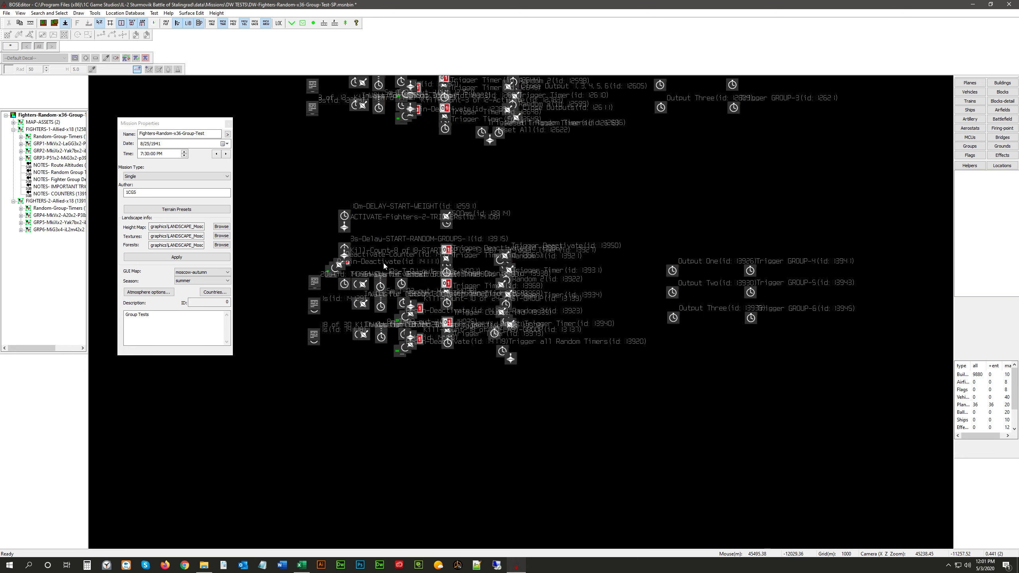
right_drag(377, 246, 381, 322)
Turn on drawing of MCU links for unselected objects while viewing the FIGHTERS-1 random output timers
scroll(391, 206, up, 7)
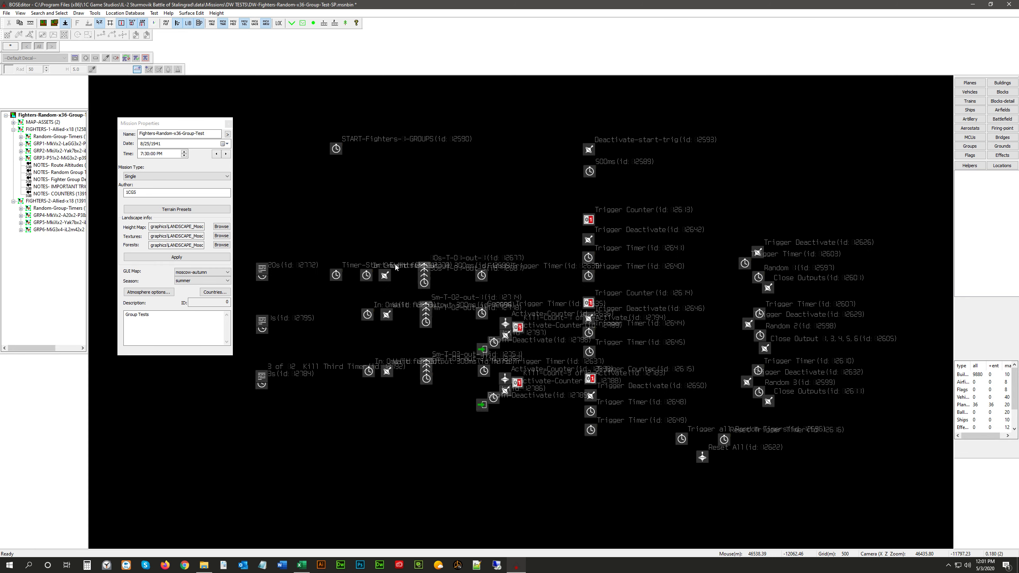
scroll(396, 267, up, 12)
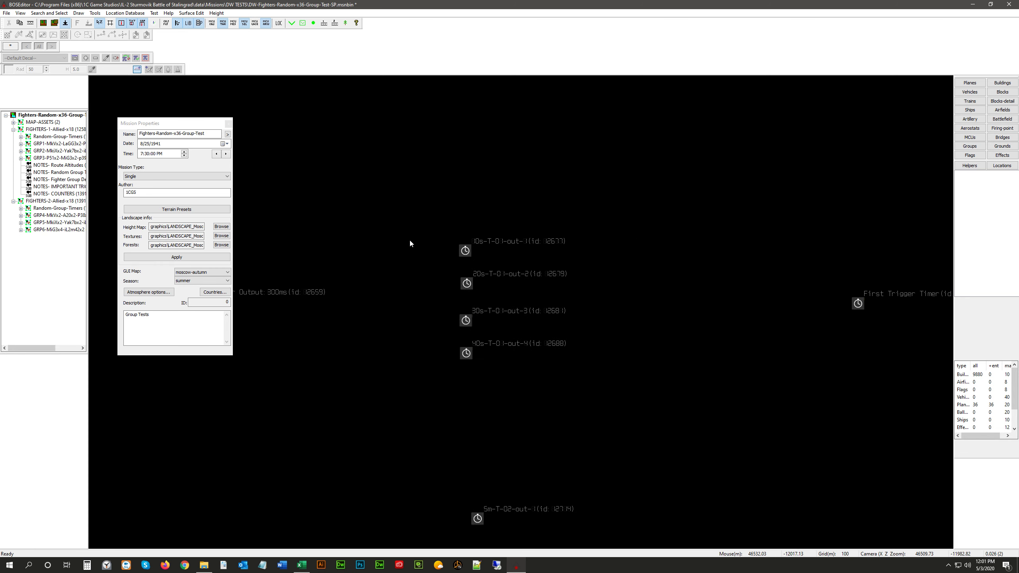
click(79, 13)
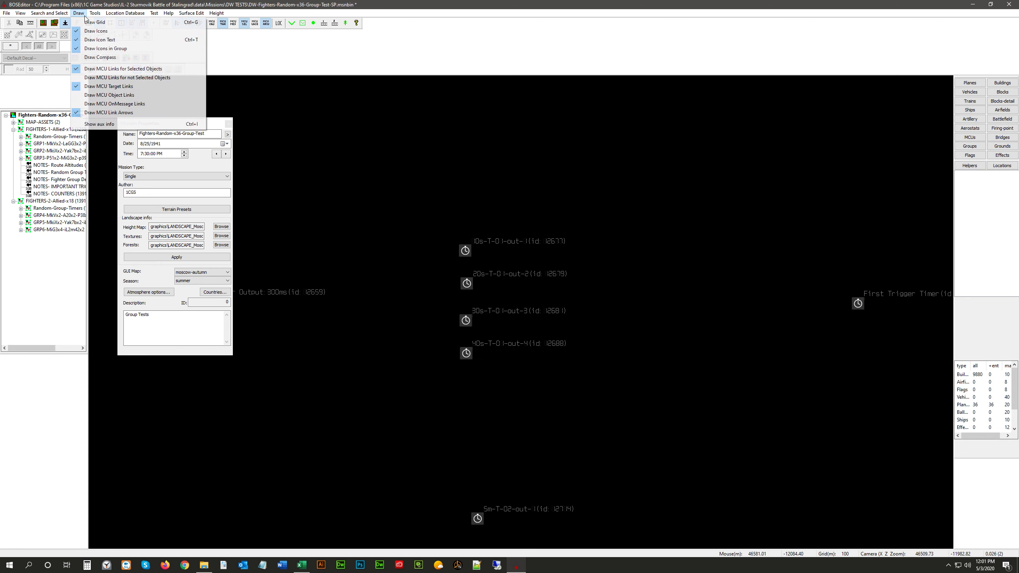
click(92, 78)
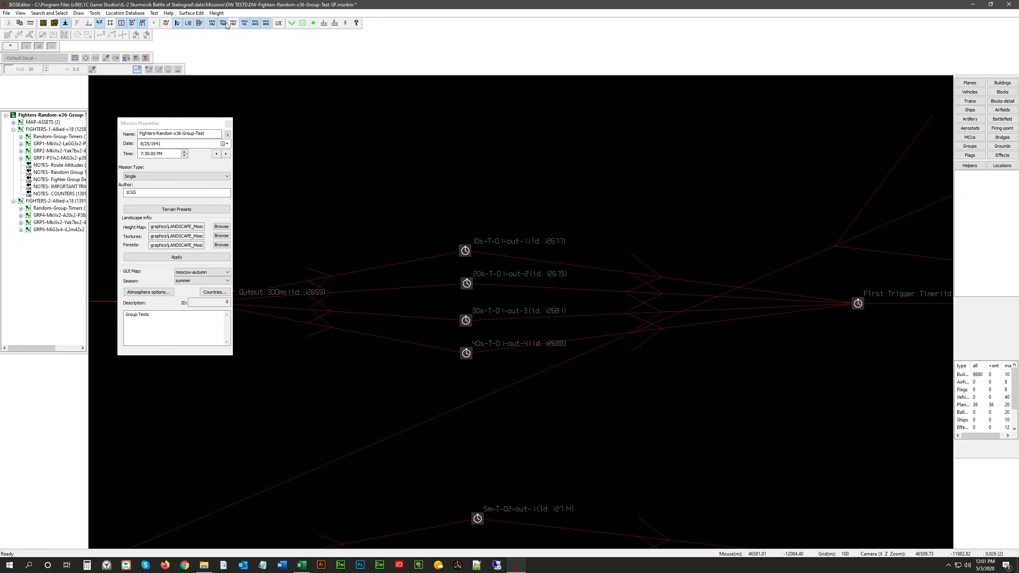
Examine how the FIGHTERS-1 start timer and random output timers link to the First, Second and Third Trigger Timers
scroll(363, 222, down, 6)
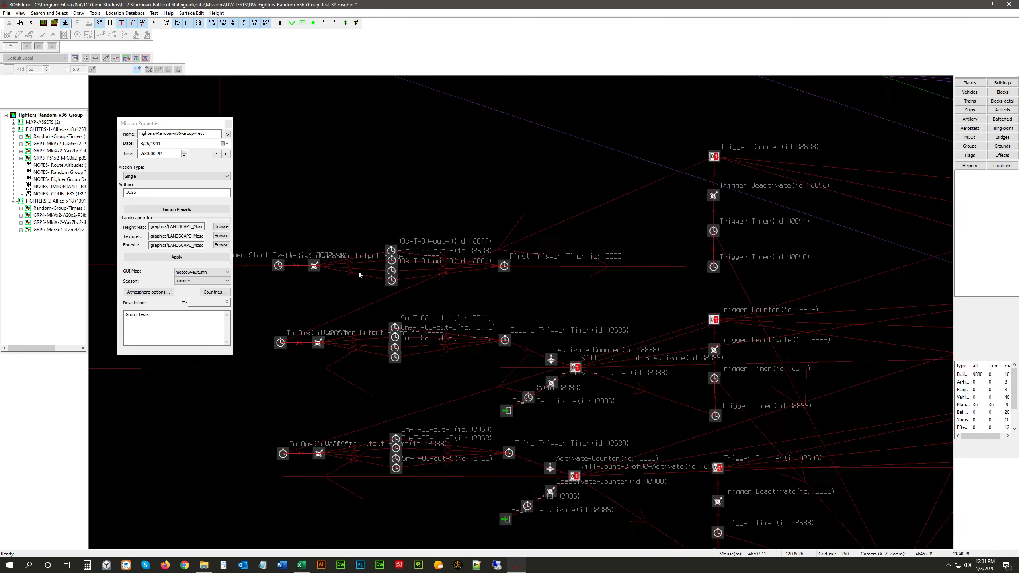
scroll(357, 271, up, 4)
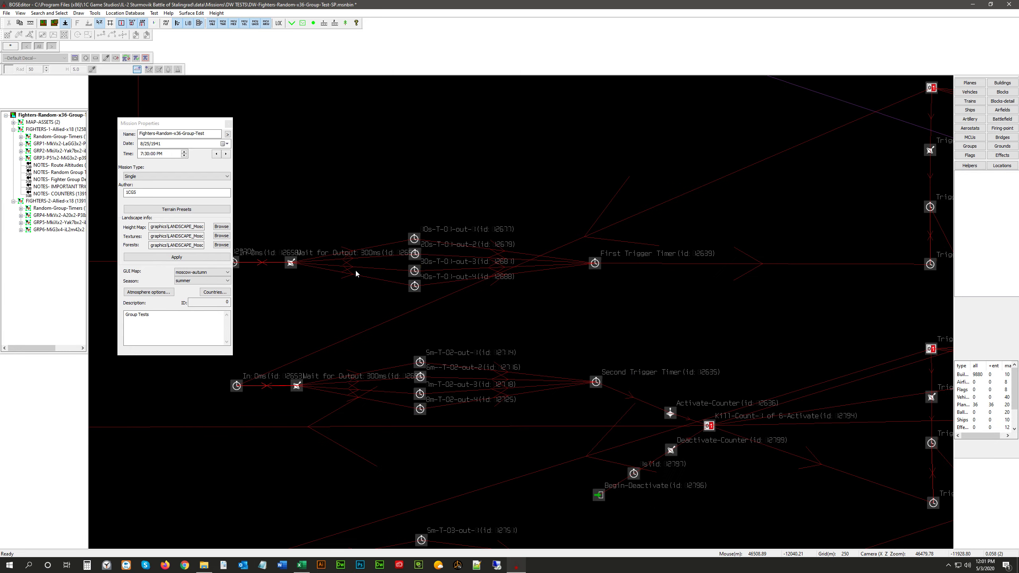
scroll(355, 269, down, 6)
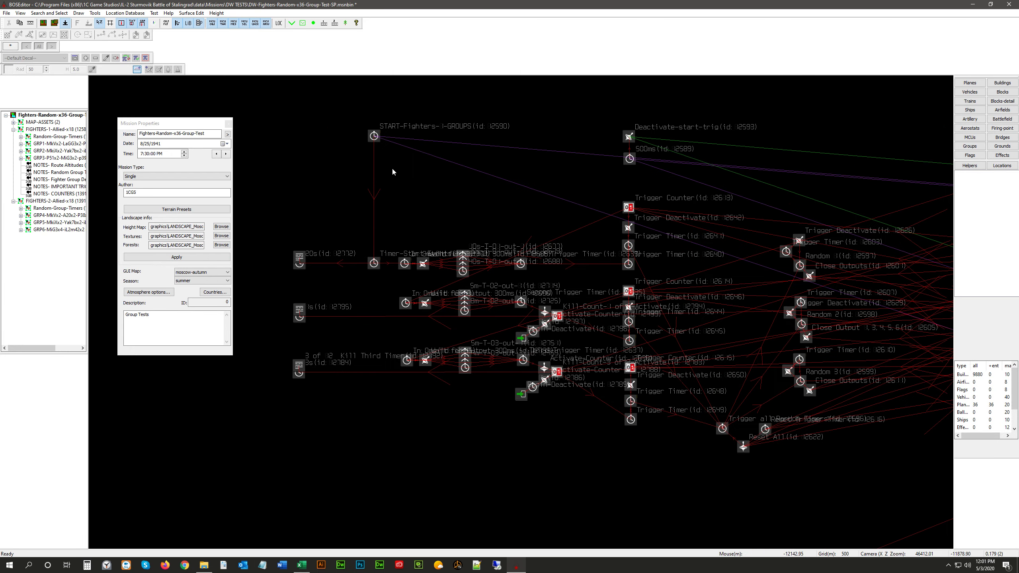
scroll(464, 270, up, 6)
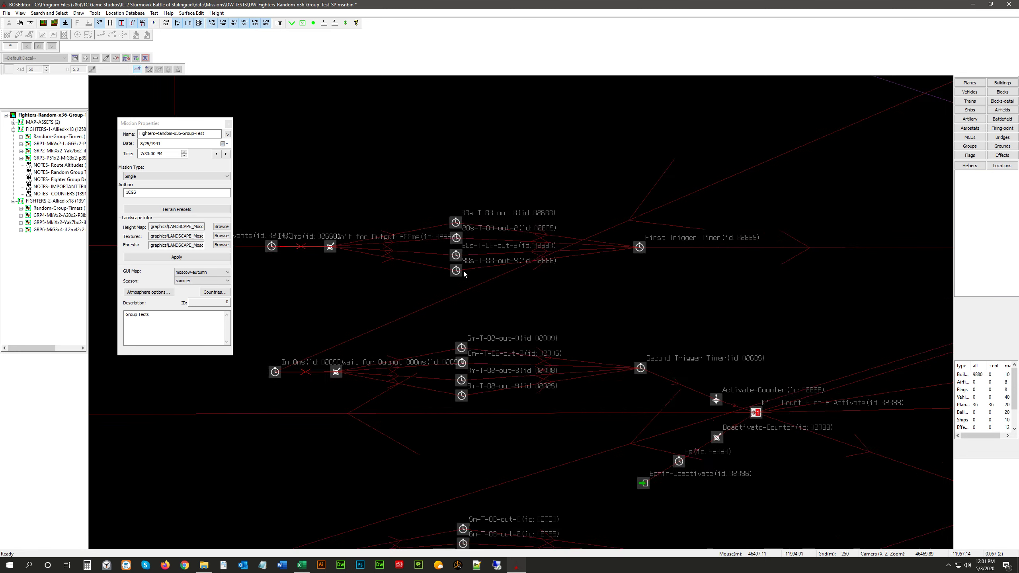
scroll(463, 269, up, 1)
right_drag(463, 464, 387, 467)
right_drag(685, 260, 383, 269)
scroll(611, 242, down, 6)
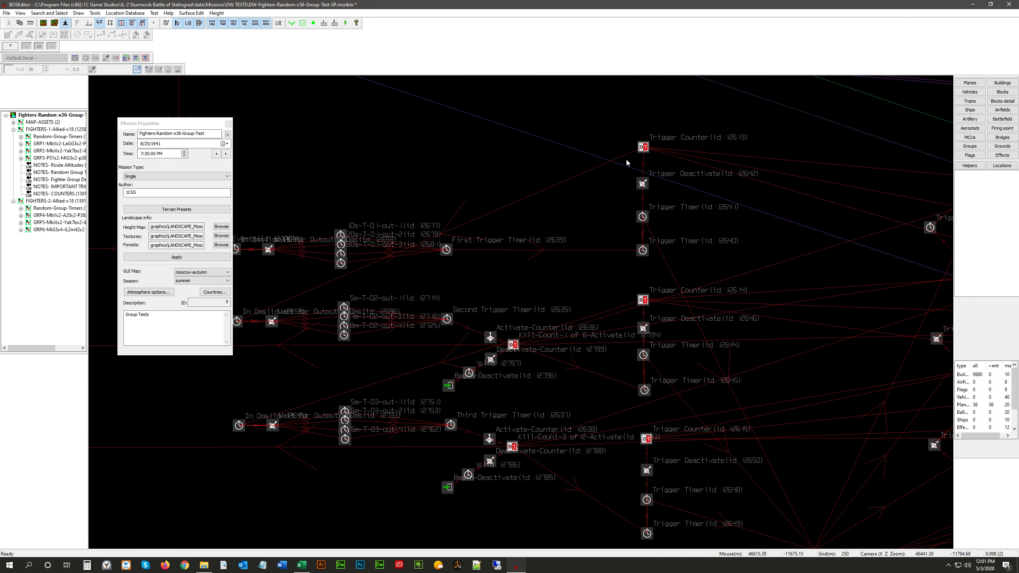
Follow the links from the trigger counters through the GROUP-1 to GROUP-3 output triggers to the patrol activation timers
scroll(642, 156, down, 5)
right_drag(682, 291, 307, 335)
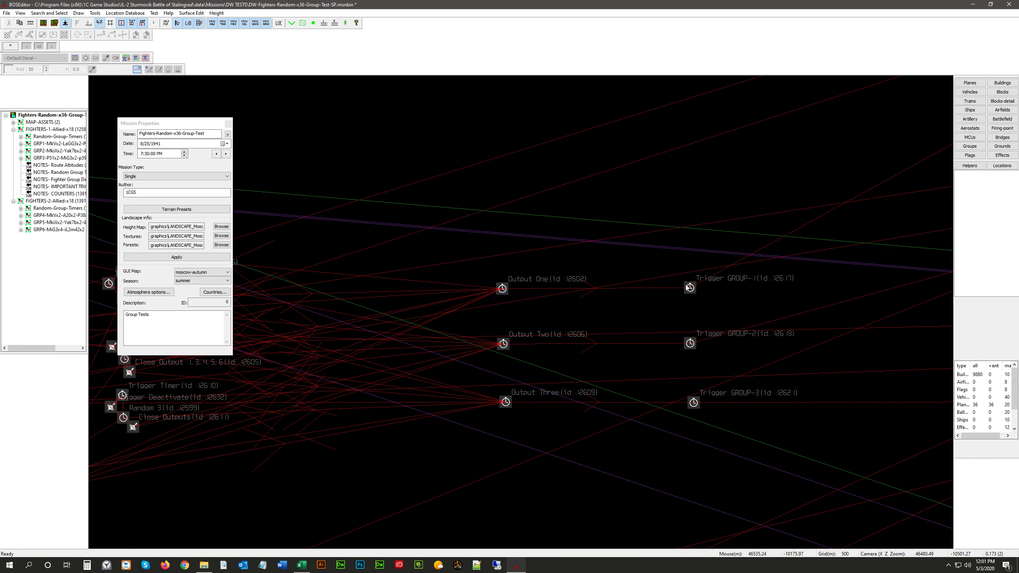
scroll(645, 247, down, 3)
right_drag(676, 247, 506, 317)
scroll(608, 265, down, 2)
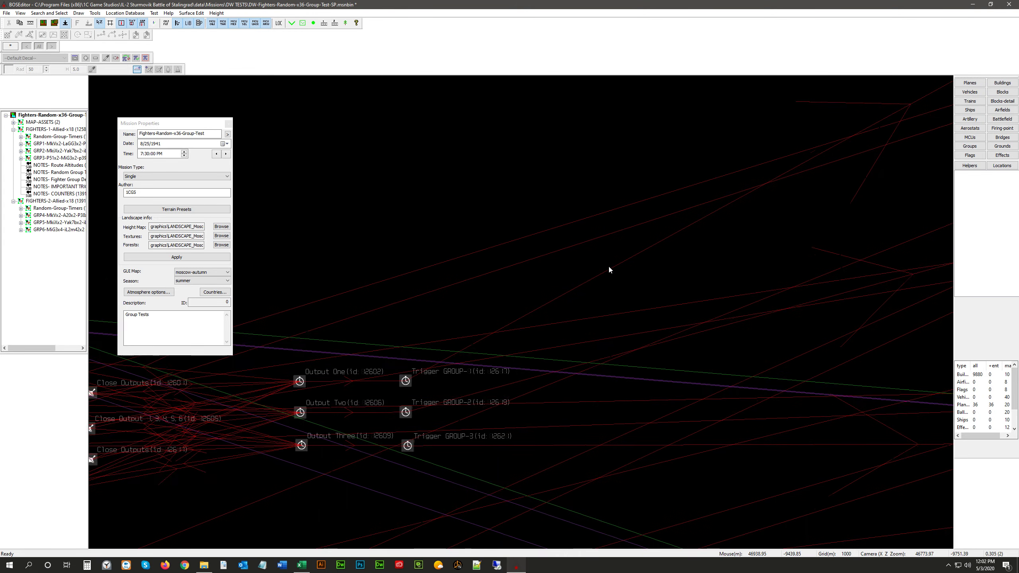
scroll(609, 266, down, 4)
right_drag(690, 259, 439, 322)
scroll(597, 275, down, 1)
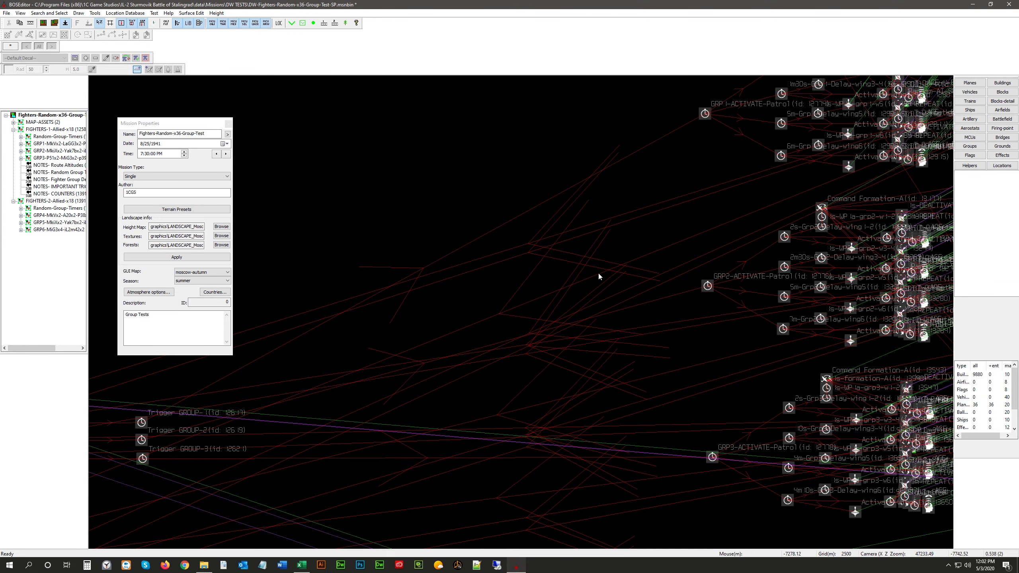
right_drag(614, 229, 446, 280)
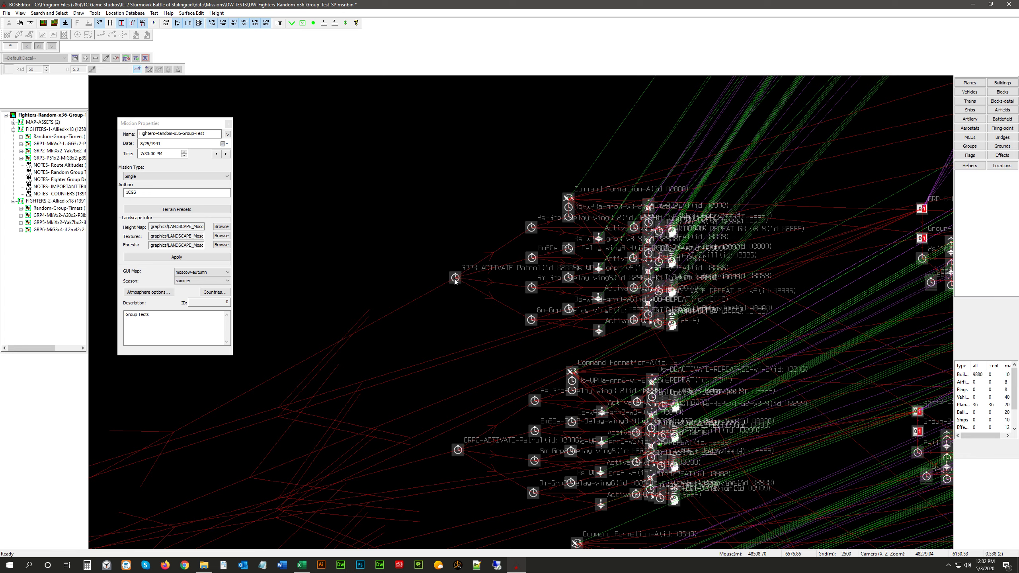
Examine the GRP1 patrol logic, from the wing delay and activation timers to the repeat timers and random AI skill behaviors
scroll(451, 278, up, 3)
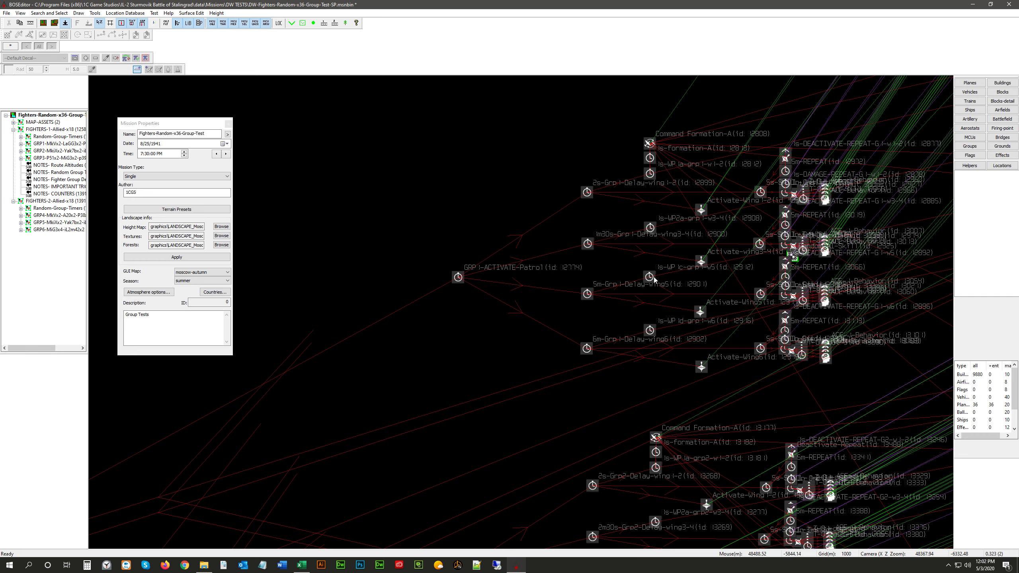
middle_drag(744, 263, 583, 310)
scroll(593, 286, up, 8)
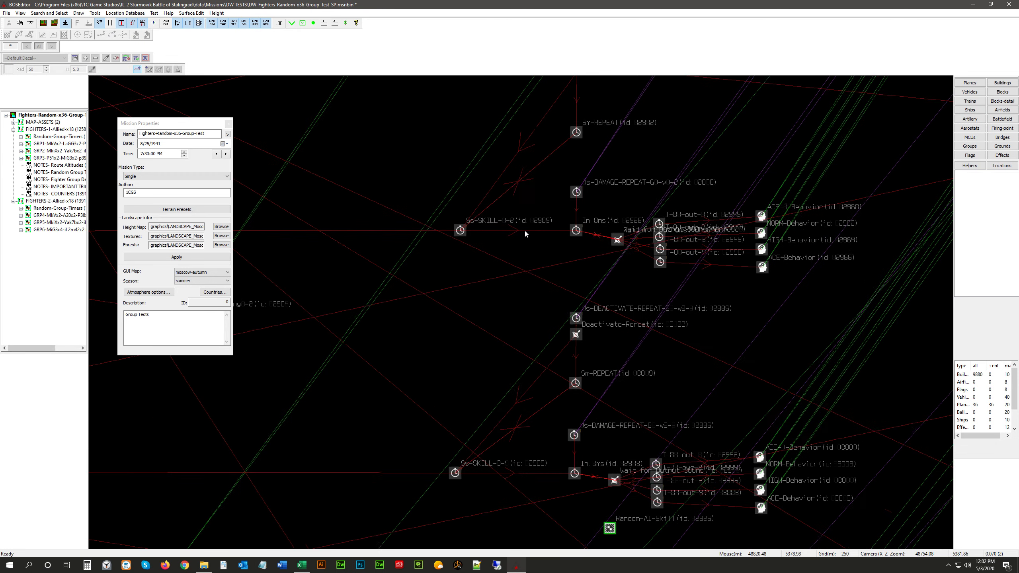
middle_drag(523, 230, 513, 310)
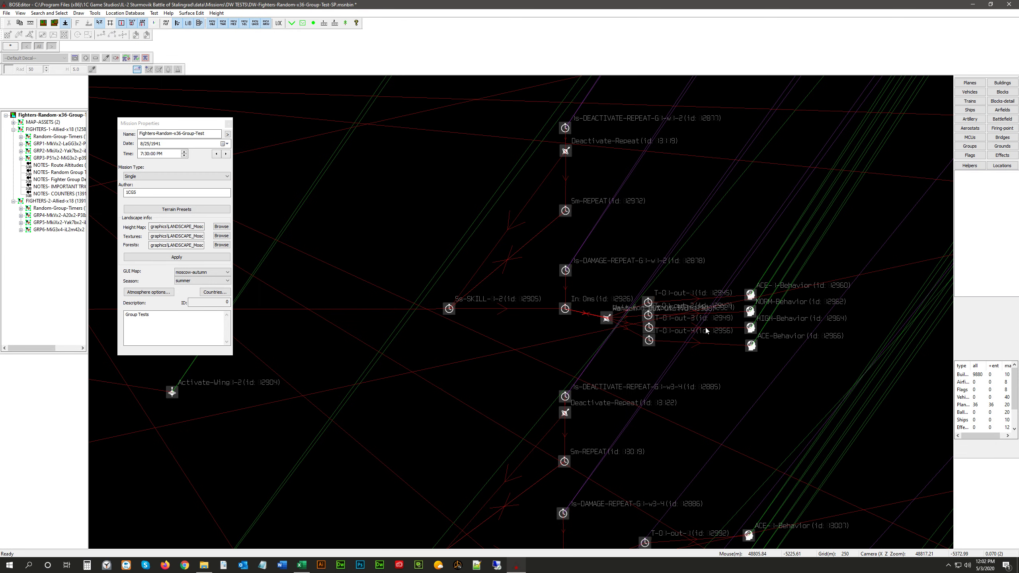
scroll(583, 297, down, 1)
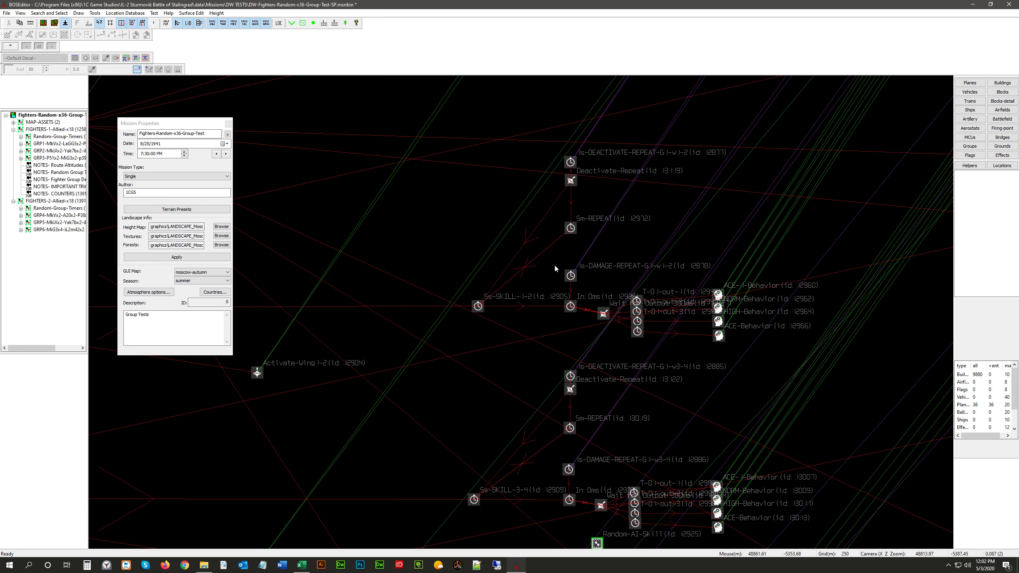
scroll(556, 267, down, 3)
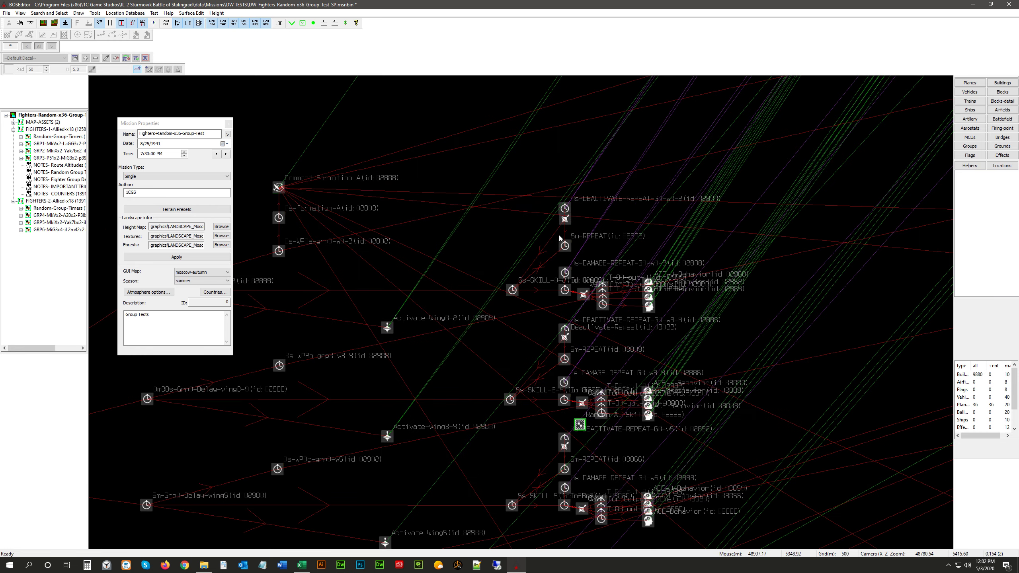
scroll(559, 235, down, 4)
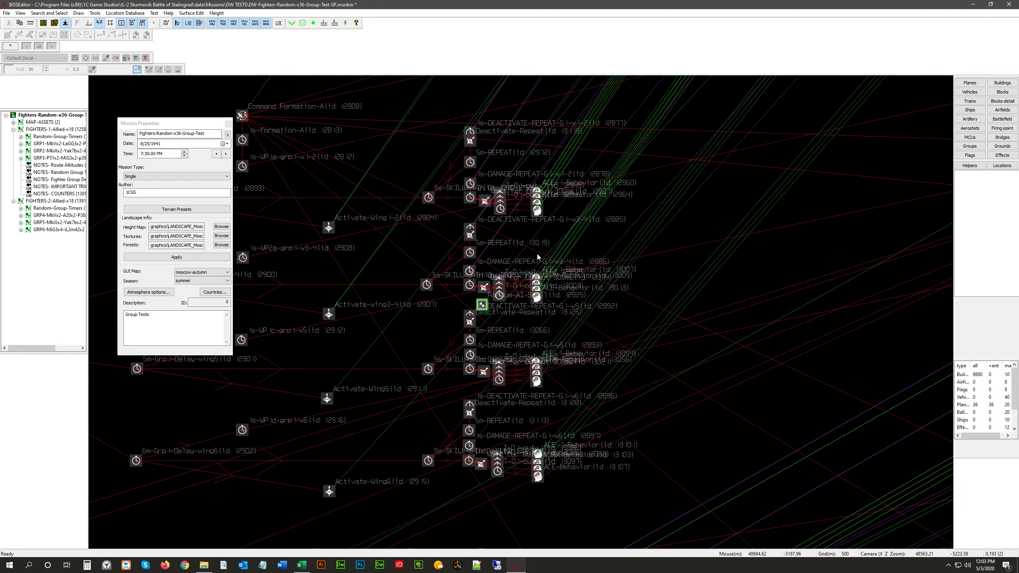
scroll(536, 253, down, 5)
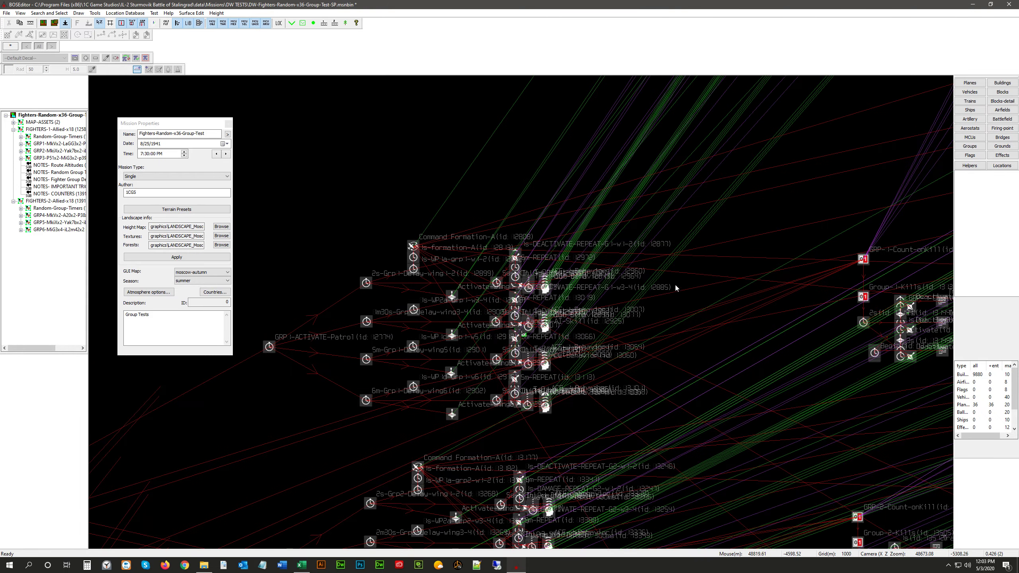
Examine the Group 1 kill counters and their translator subtitles alongside the GRP1 patrol logic
middle_drag(721, 274, 463, 245)
scroll(662, 278, up, 3)
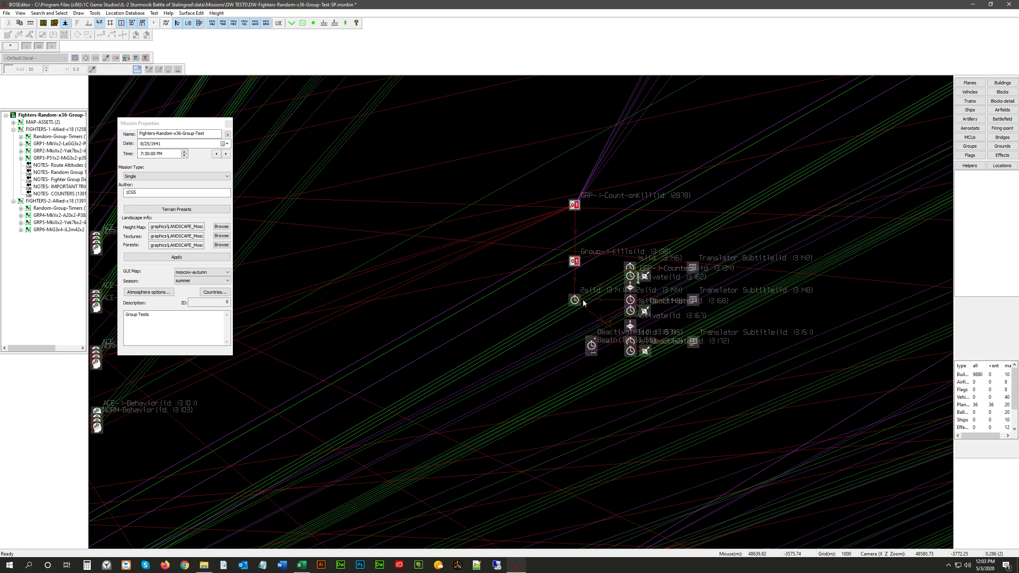
drag(556, 241, 734, 371)
scroll(575, 281, down, 2)
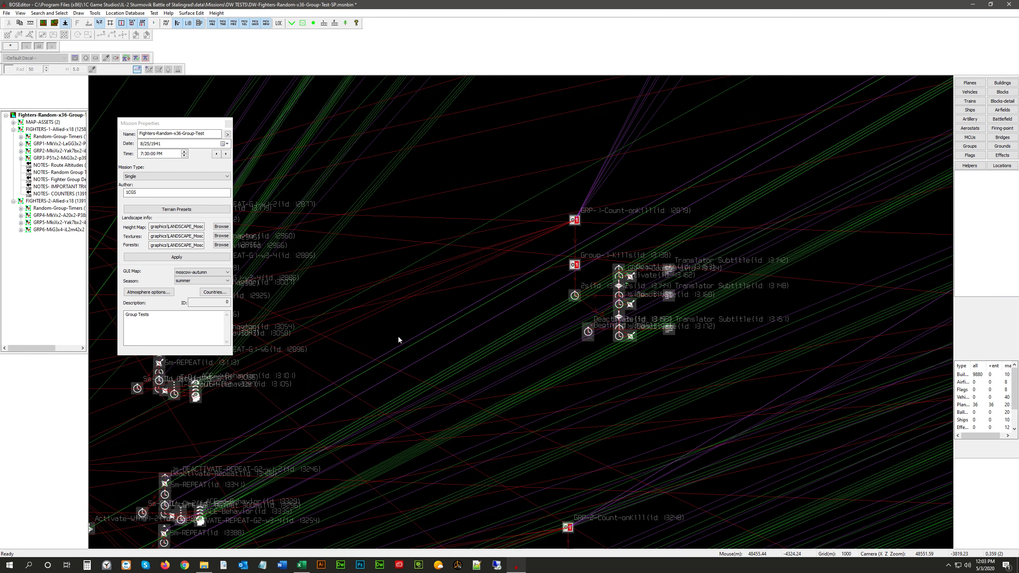
scroll(398, 338, down, 1)
right_drag(395, 338, 621, 363)
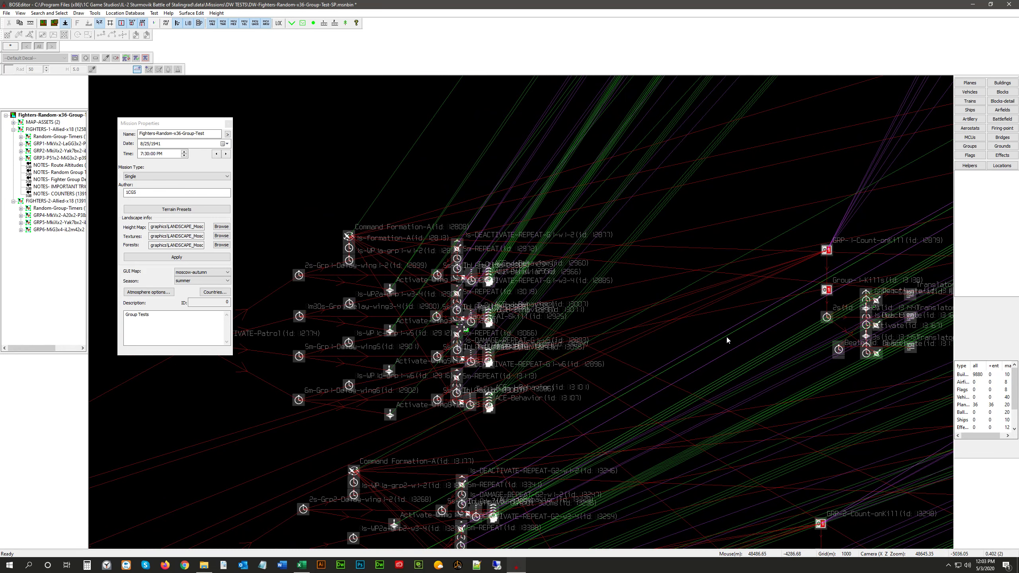
drag(809, 279, 928, 374)
scroll(502, 324, up, 2)
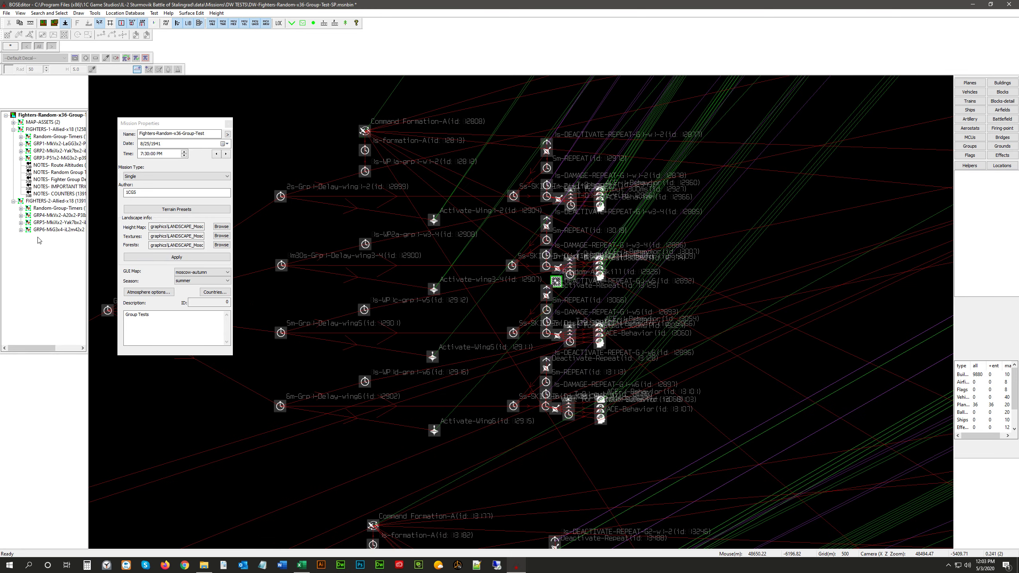
Expand the GRP2 group in the mission tree and show the properties of its Random-AI-Skill subgroup
click(21, 151)
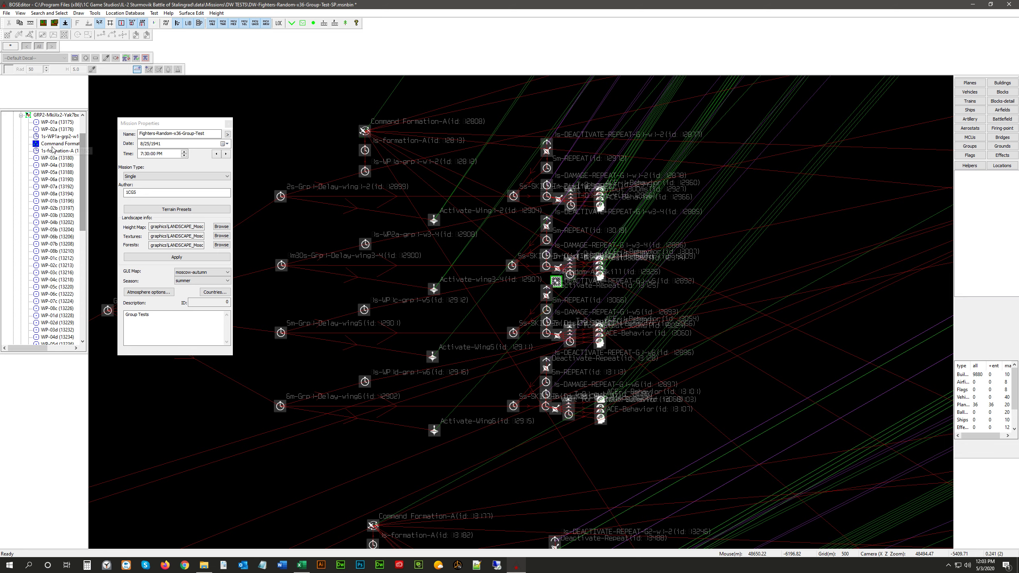
scroll(83, 193, down, 12)
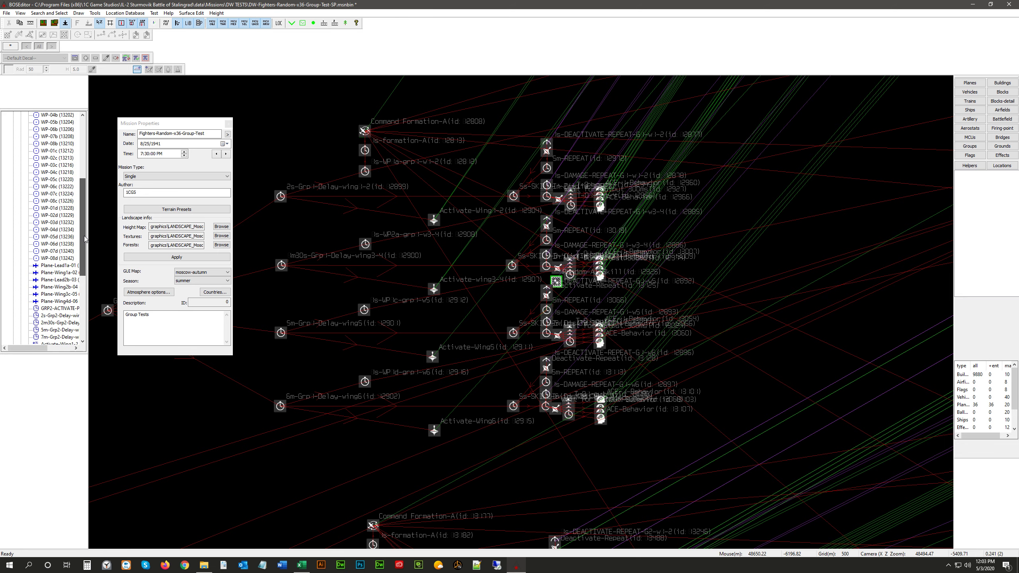
click(59, 251)
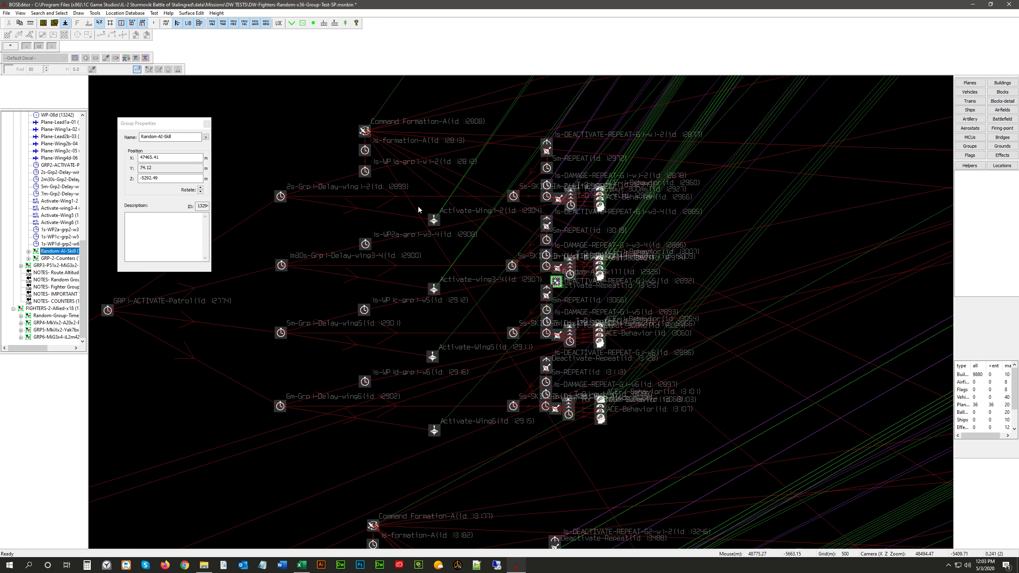
right_drag(330, 199, 320, 221)
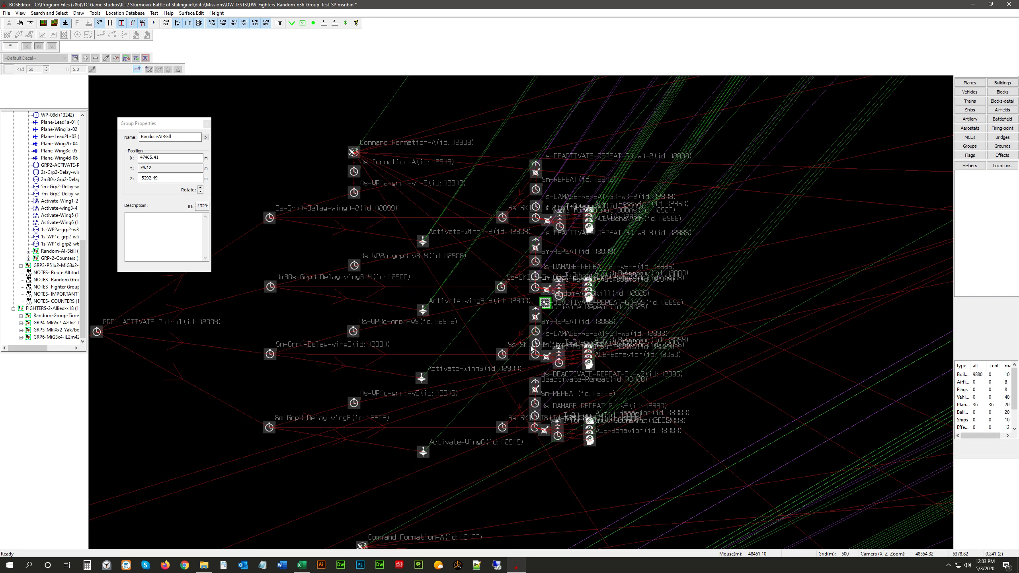
scroll(500, 290, up, 5)
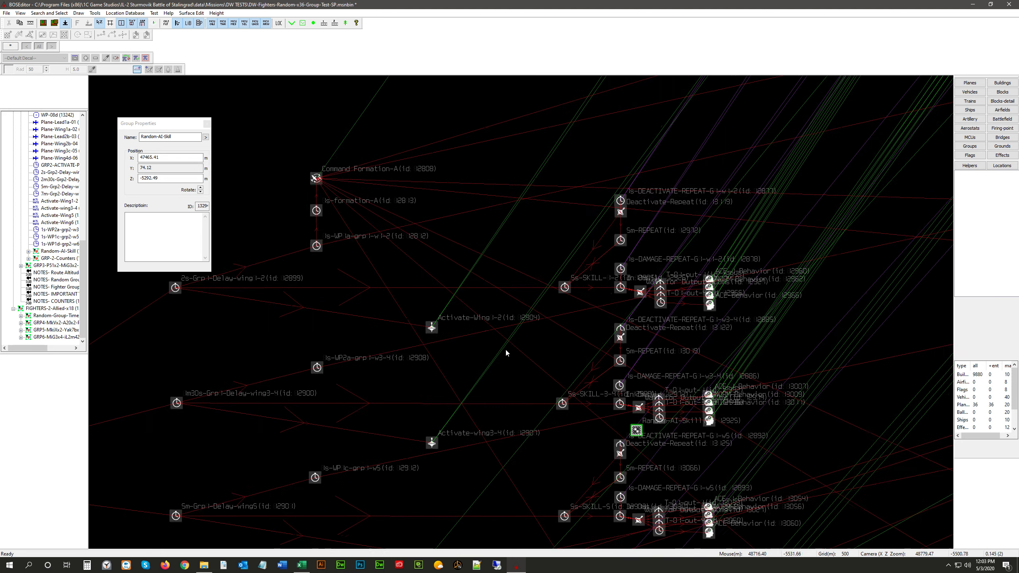
Examine the GRP1 wing 1-2 deactivate-repeat, 5m-REPEAT and damage-repeat timers that feed the random AI skill behaviors
right_drag(506, 350, 613, 364)
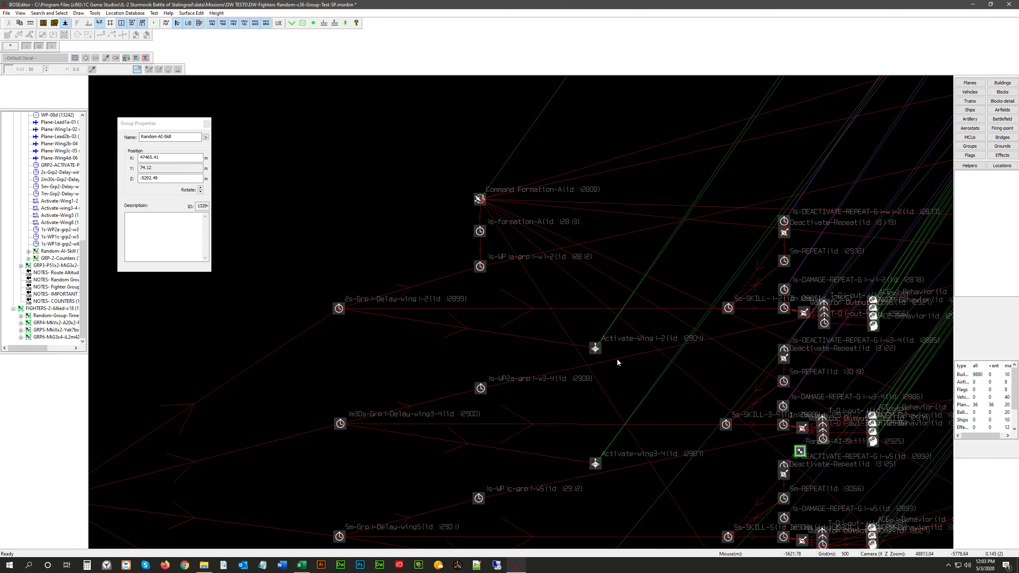
scroll(538, 362, up, 7)
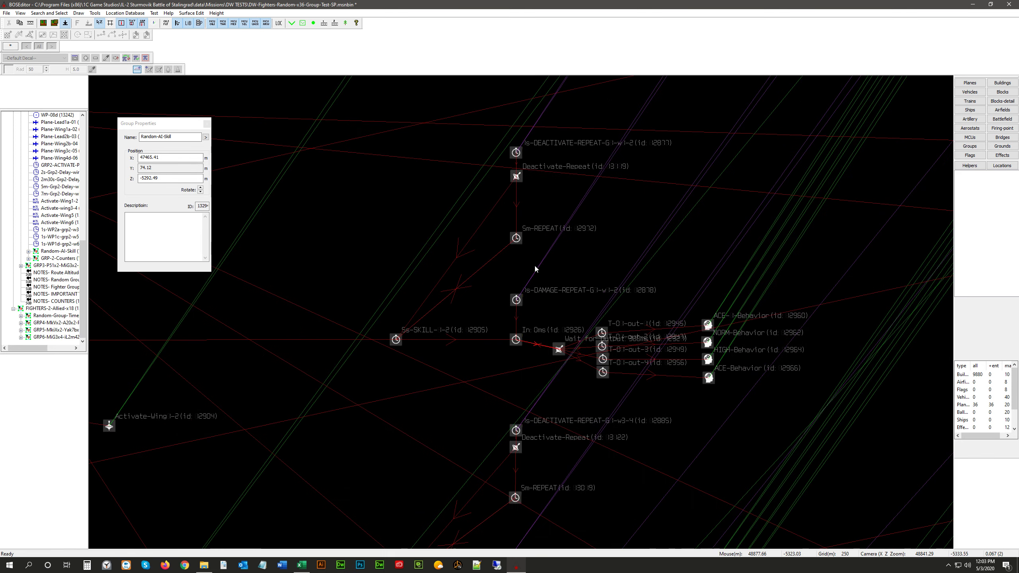
scroll(535, 269, up, 1)
drag(481, 117, 539, 254)
drag(474, 132, 562, 277)
drag(494, 280, 535, 328)
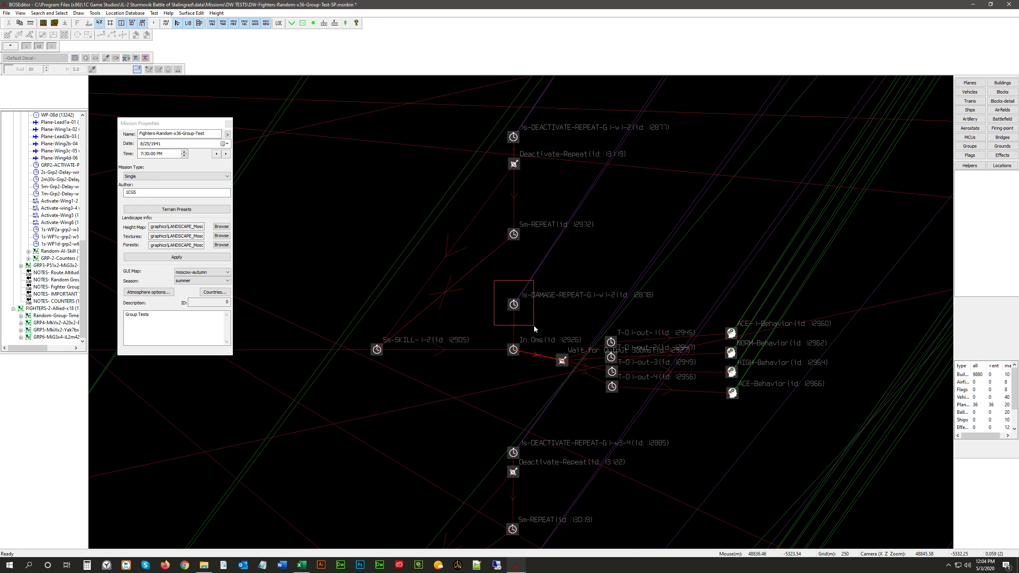
drag(533, 324, 533, 325)
drag(466, 83, 545, 320)
scroll(517, 315, down, 2)
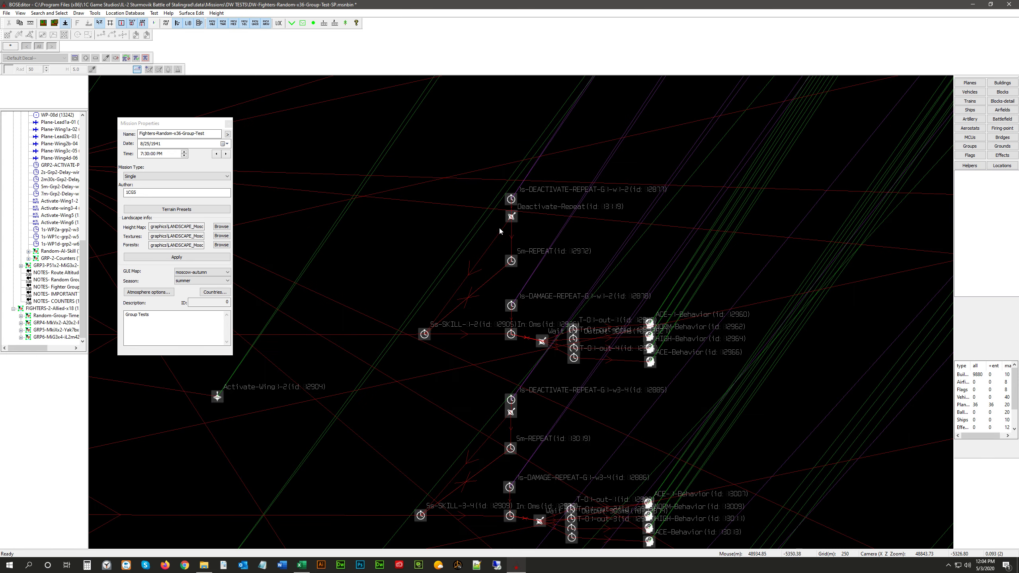
scroll(482, 421, down, 5)
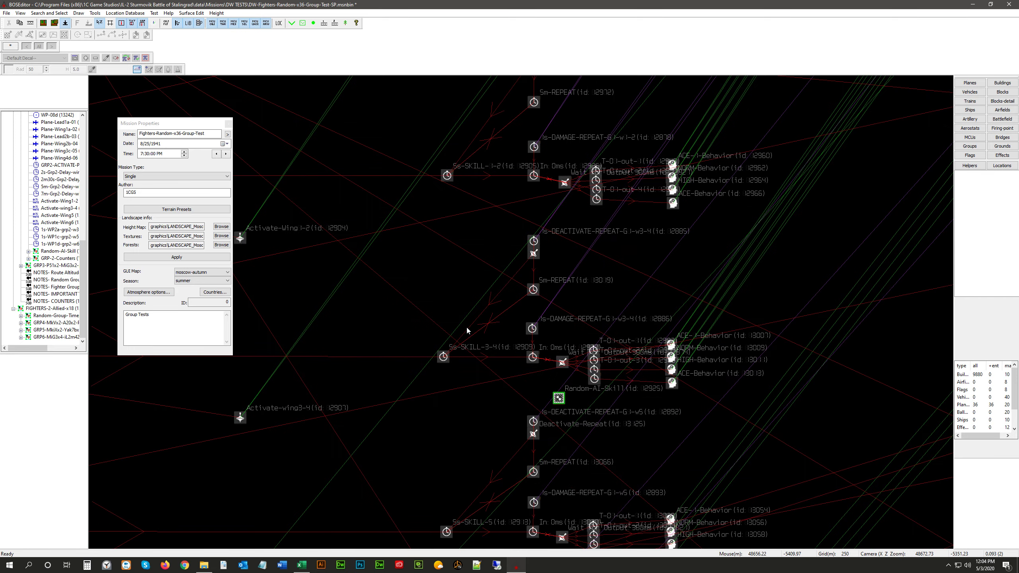
Trace the logic back to the Fighters-1 random timers and examine the kill counter that activates from the Second Trigger Timer
scroll(466, 326, up, 3)
middle_drag(403, 346, 445, 324)
scroll(413, 315, down, 2)
middle_drag(347, 282, 556, 283)
scroll(556, 285, down, 5)
middle_drag(391, 305, 529, 310)
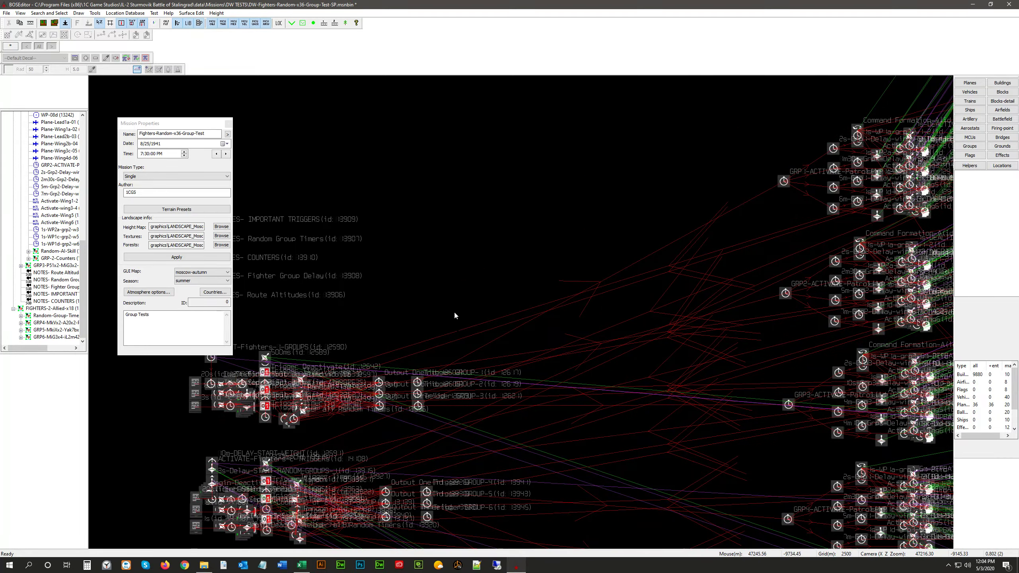
scroll(454, 312, down, 1)
middle_drag(329, 350, 550, 275)
scroll(509, 297, up, 6)
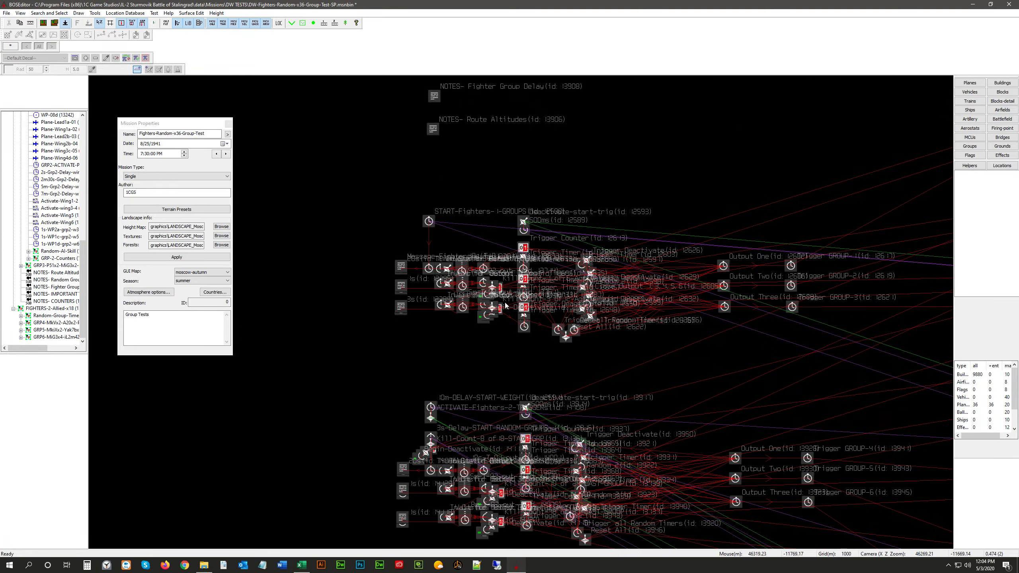
scroll(509, 297, up, 8)
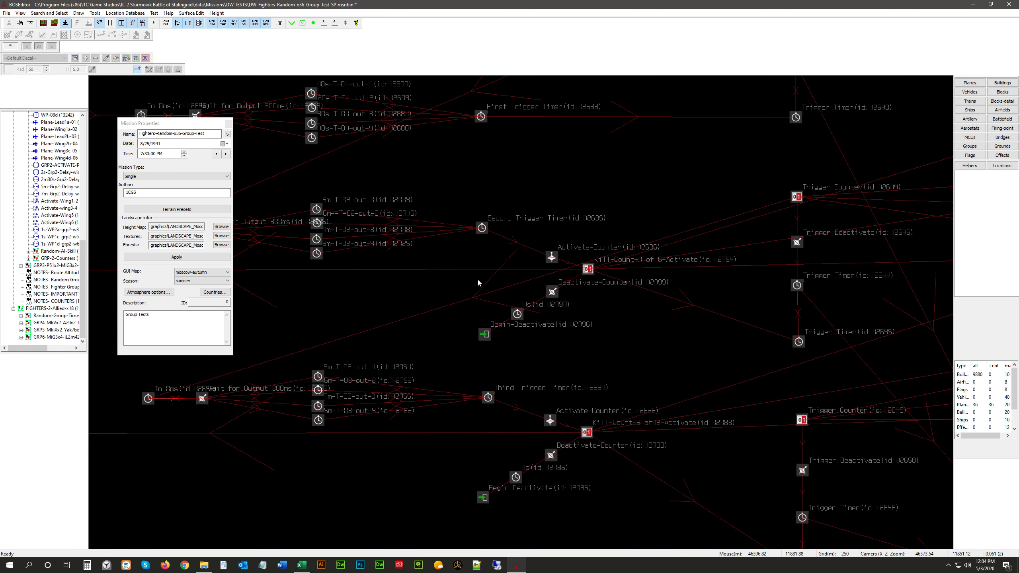
drag(456, 248, 601, 346)
Compare the random output timers of the second and third trigger timers with their Kill-Count activation and deactivation counters
middle_drag(341, 240, 436, 243)
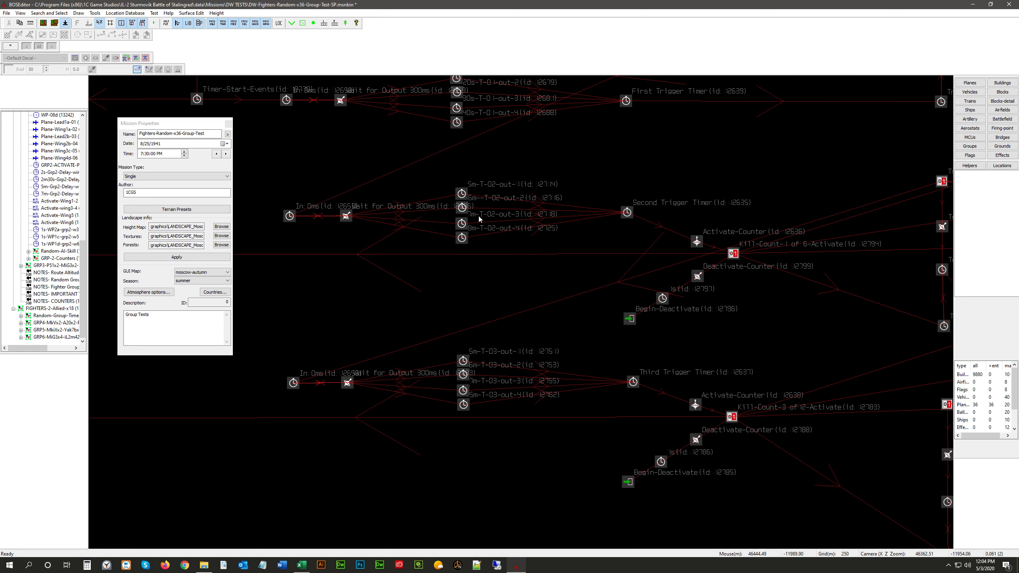
middle_drag(601, 336, 542, 350)
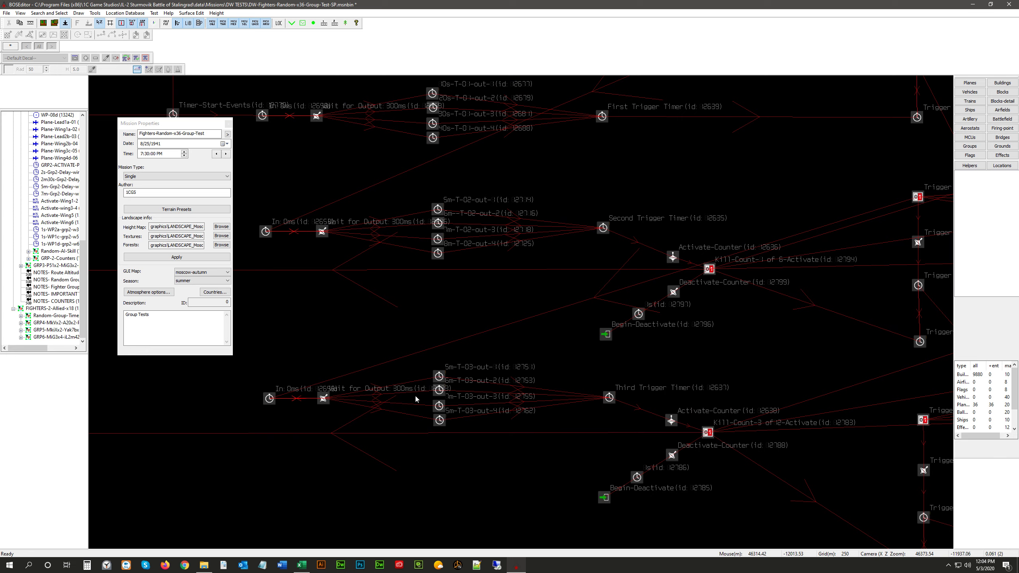
middle_drag(416, 400, 439, 246)
middle_drag(577, 205, 532, 365)
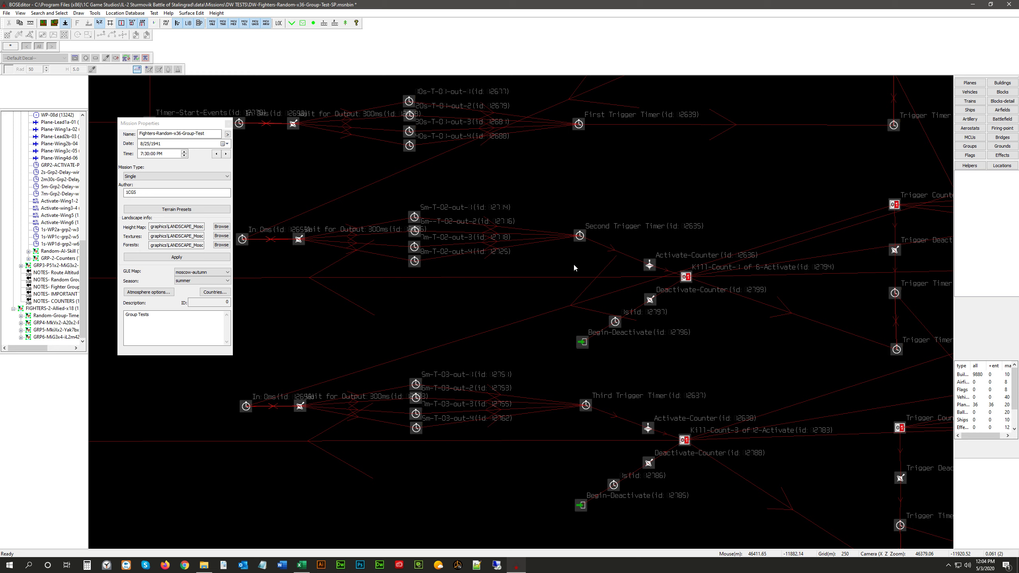
drag(554, 250, 719, 369)
scroll(831, 357, down, 4)
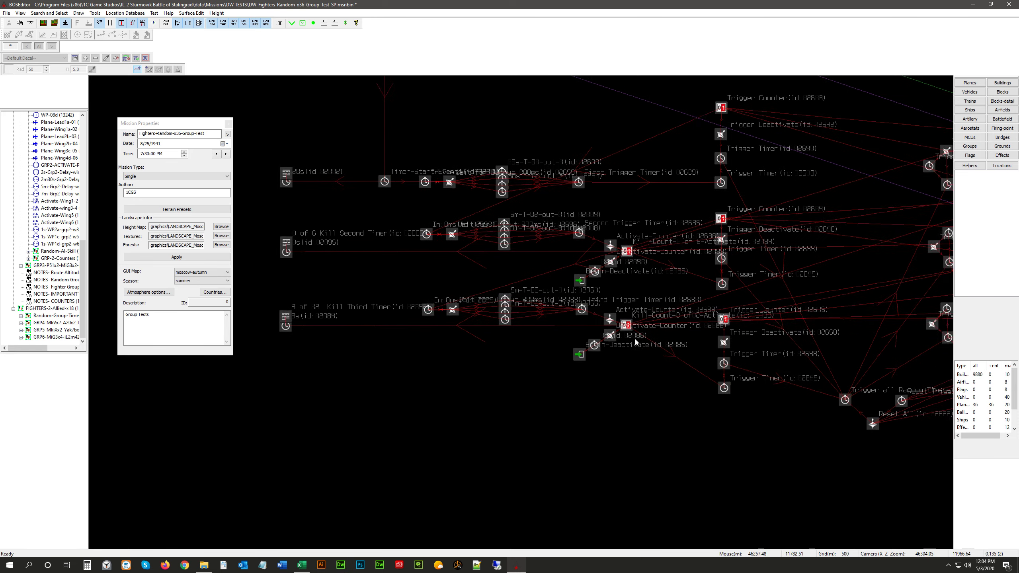
Compare the START-Fighters-1-GROUPS random timer logic with the 10m-DELAY-START and ACTIVATE-Fighters-2-TRIGGERs logic
scroll(630, 339, down, 3)
scroll(647, 328, down, 3)
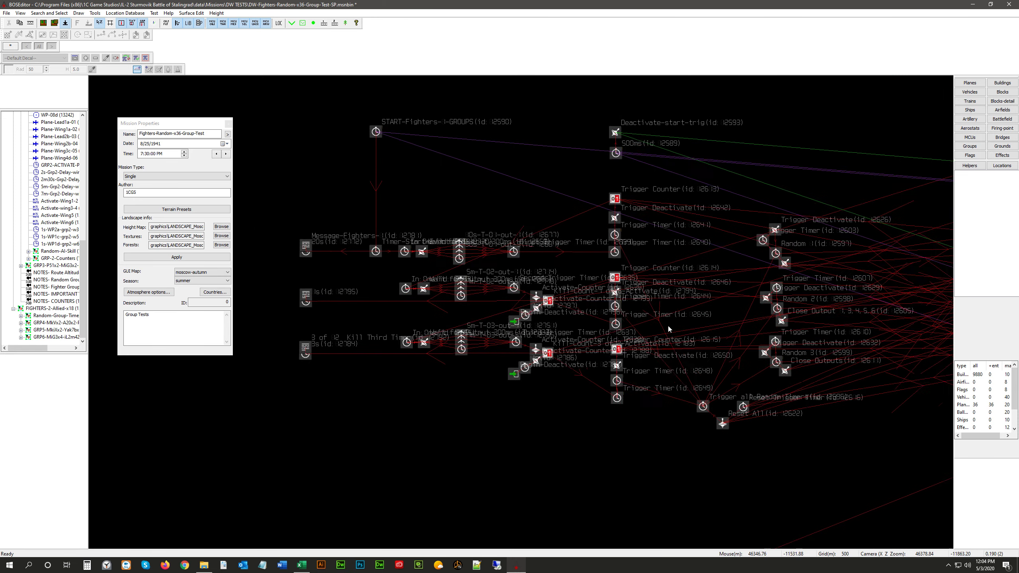
scroll(668, 328, down, 3)
scroll(699, 333, down, 2)
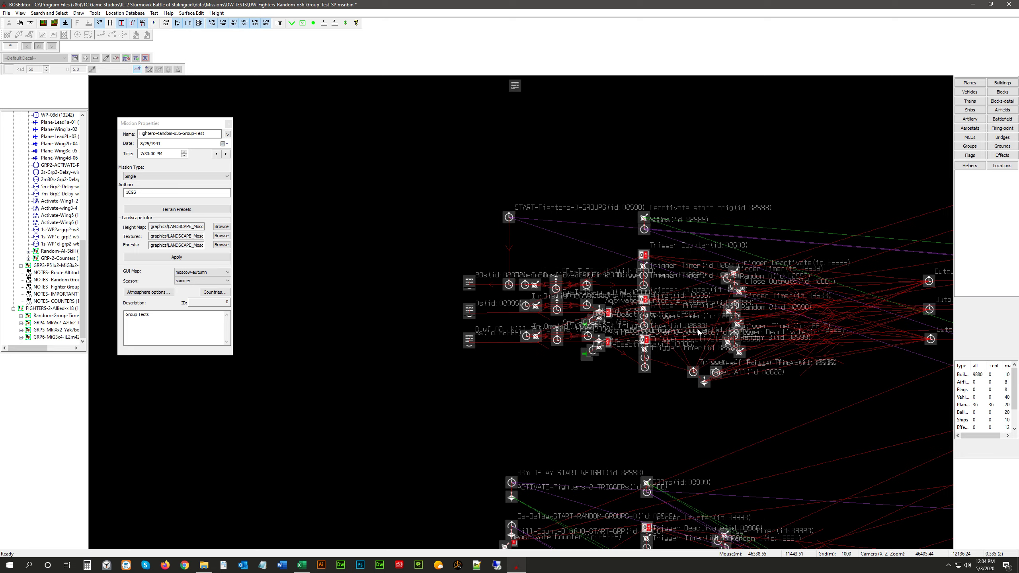
middle_drag(726, 337, 660, 237)
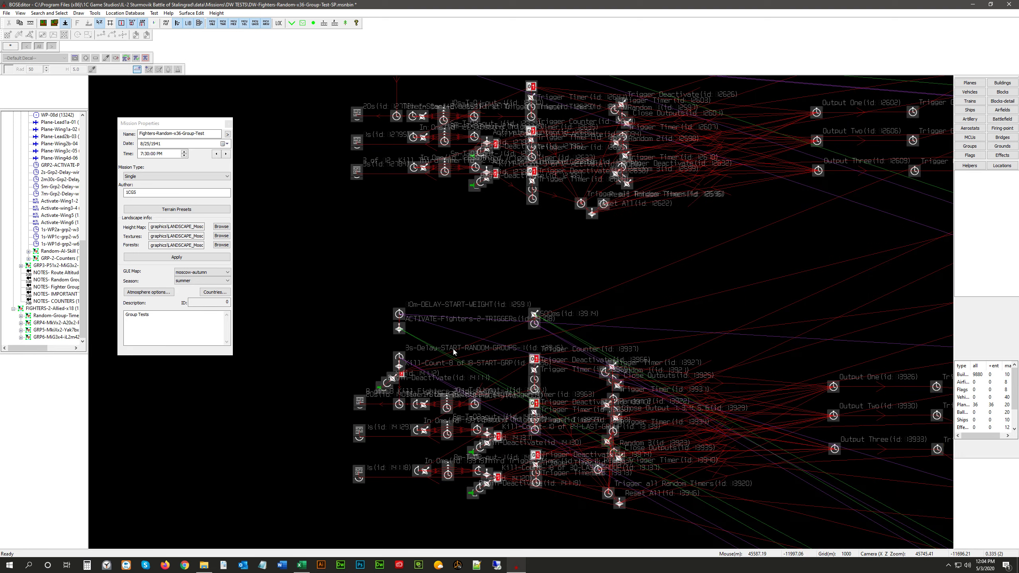
scroll(656, 382, down, 8)
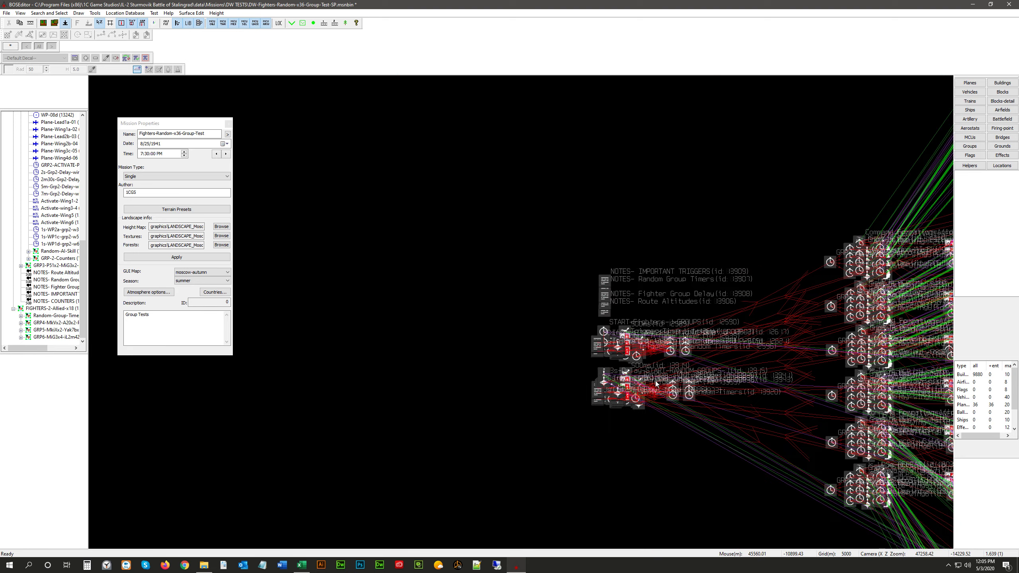
Examine how the six groups' trigger logic links to the planes and waypoints across the whole mission map
middle_drag(737, 383, 499, 373)
scroll(552, 338, down, 6)
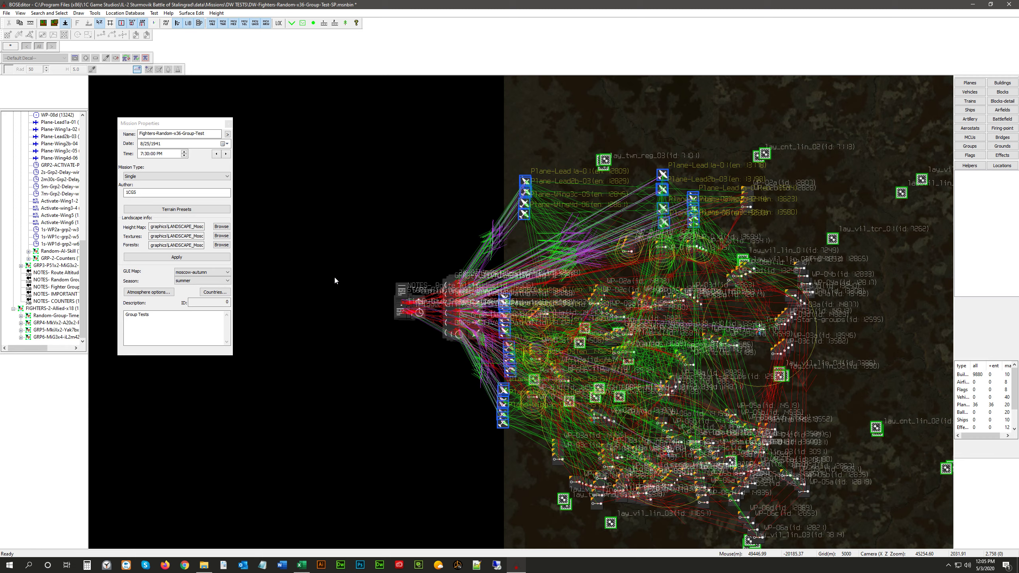
scroll(323, 257, up, 3)
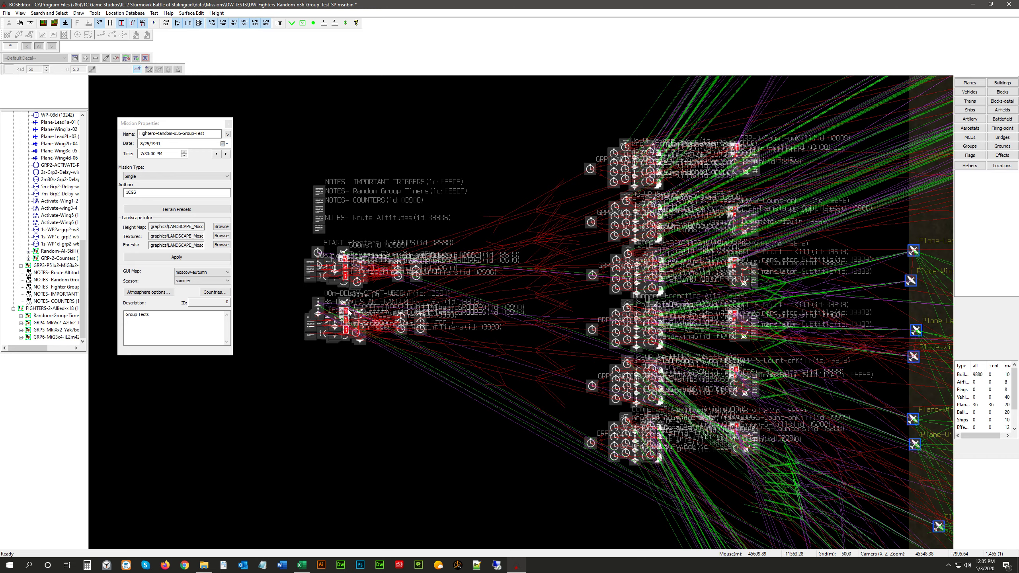
scroll(354, 293, down, 3)
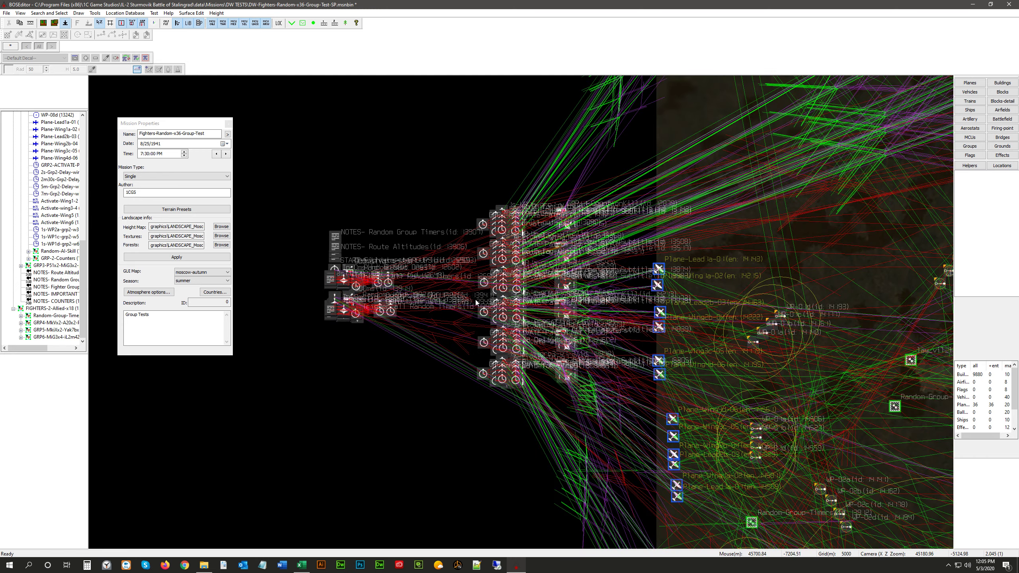
scroll(476, 302, down, 1)
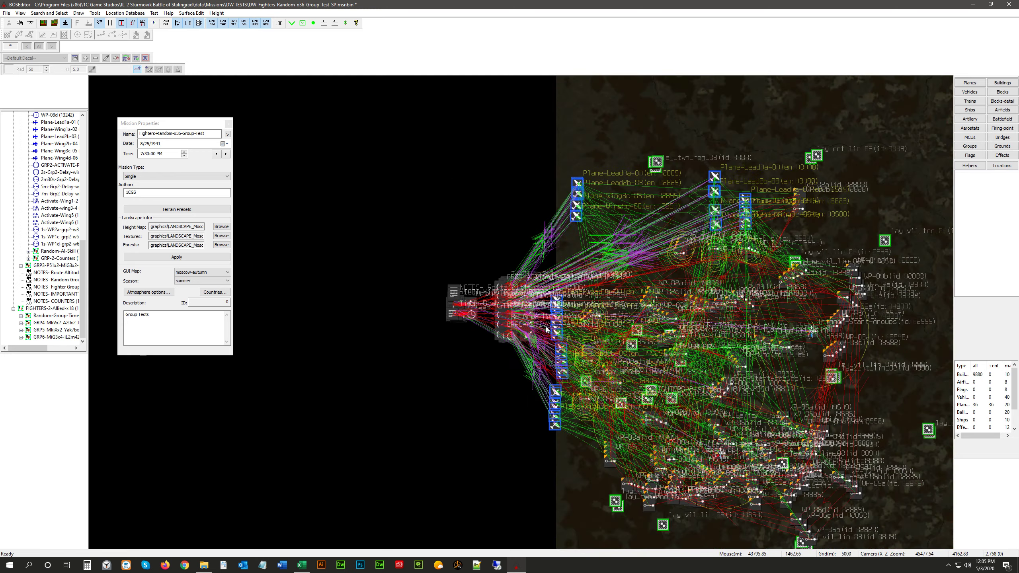
scroll(481, 303, down, 2)
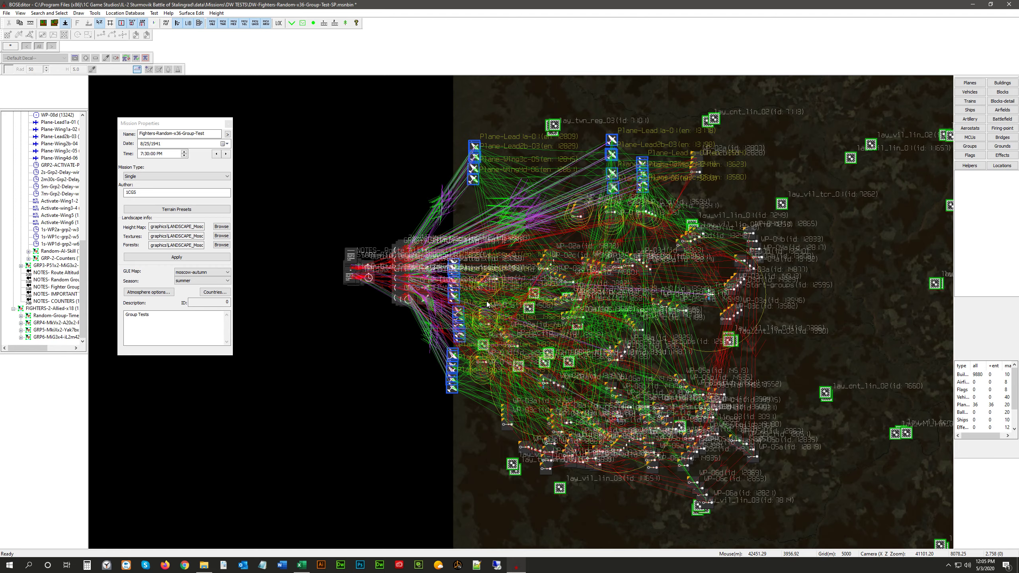
scroll(486, 300, up, 4)
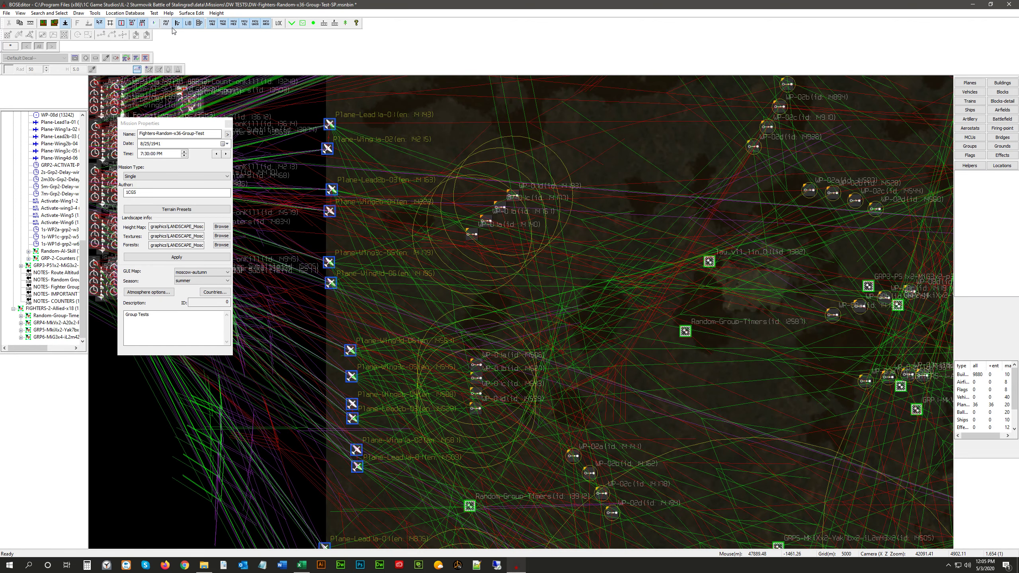
Hide the red, green and purple link lines so the planes and waypoints of all groups can be viewed uncluttered
click(212, 23)
click(222, 23)
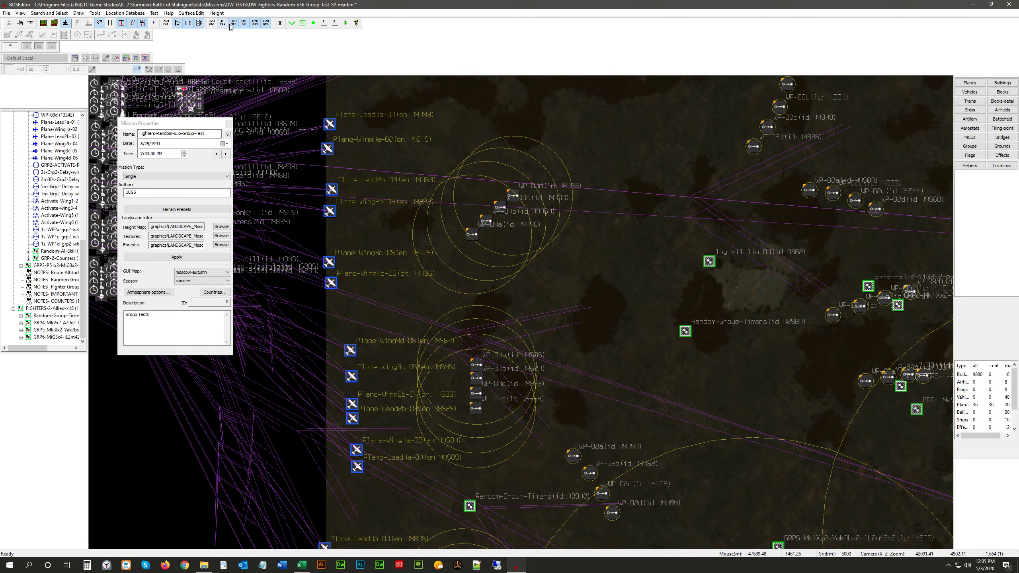
click(233, 23)
scroll(385, 341, down, 3)
scroll(452, 346, down, 2)
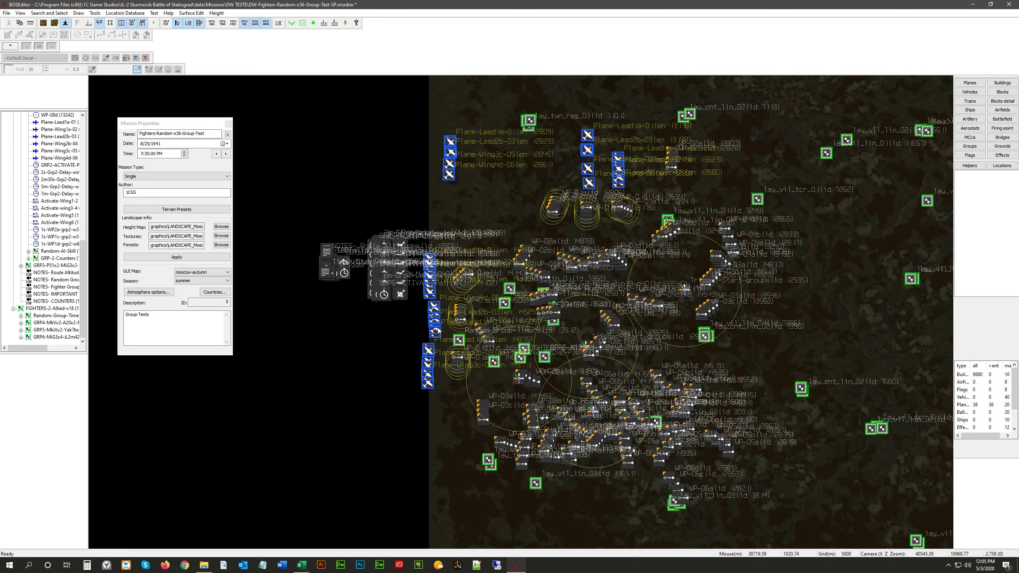
scroll(433, 251, up, 5)
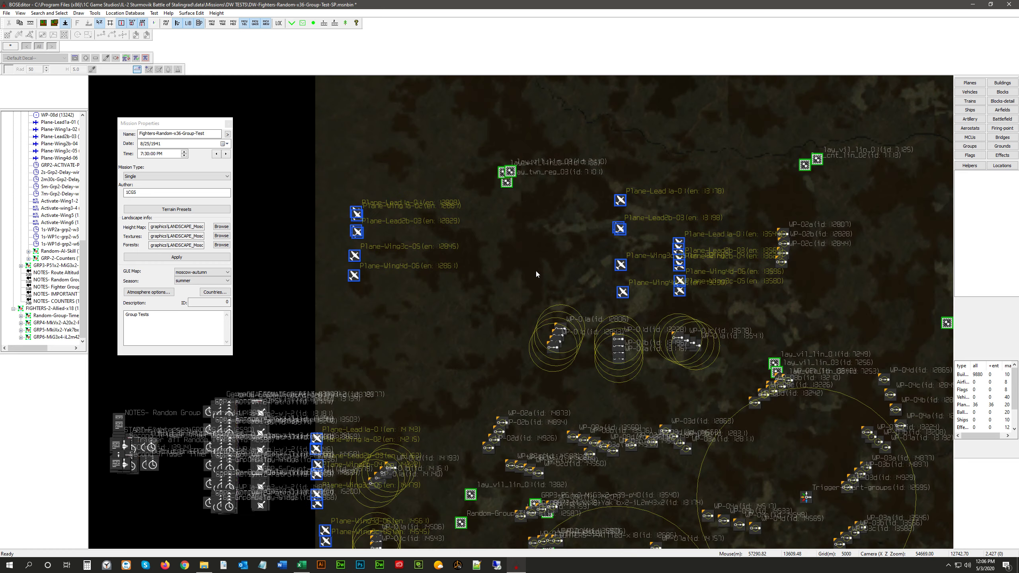
scroll(536, 274, down, 4)
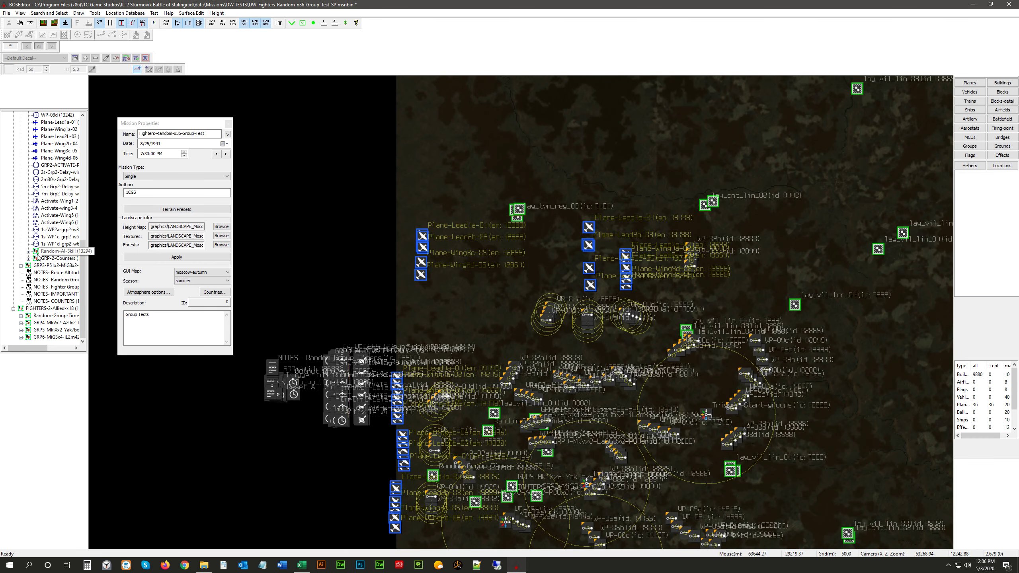
Isolate the GRP-2-Counters group as the working group and show the properties of its GRP-2-Count-onKill counter
right_click(64, 258)
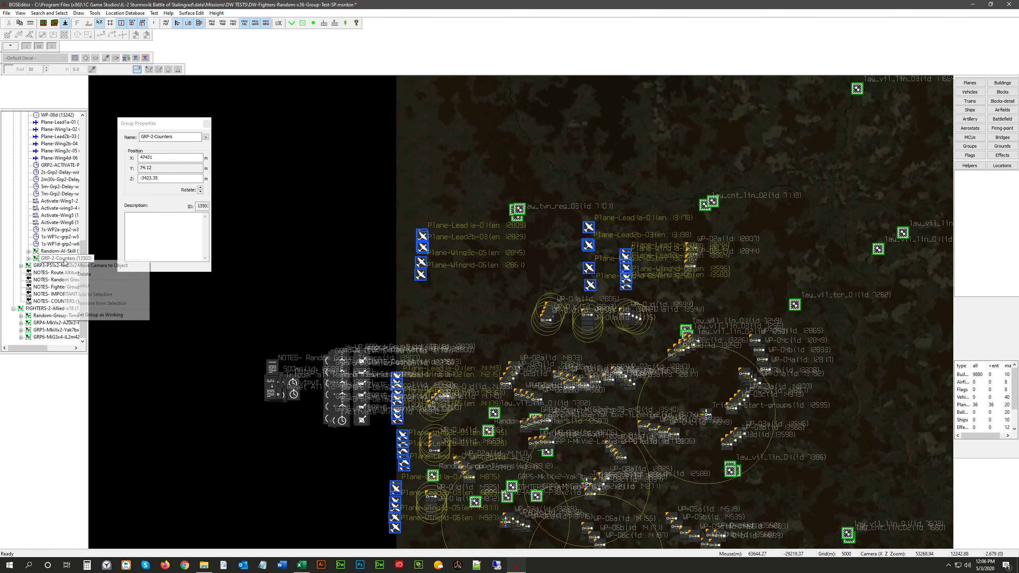
click(100, 314)
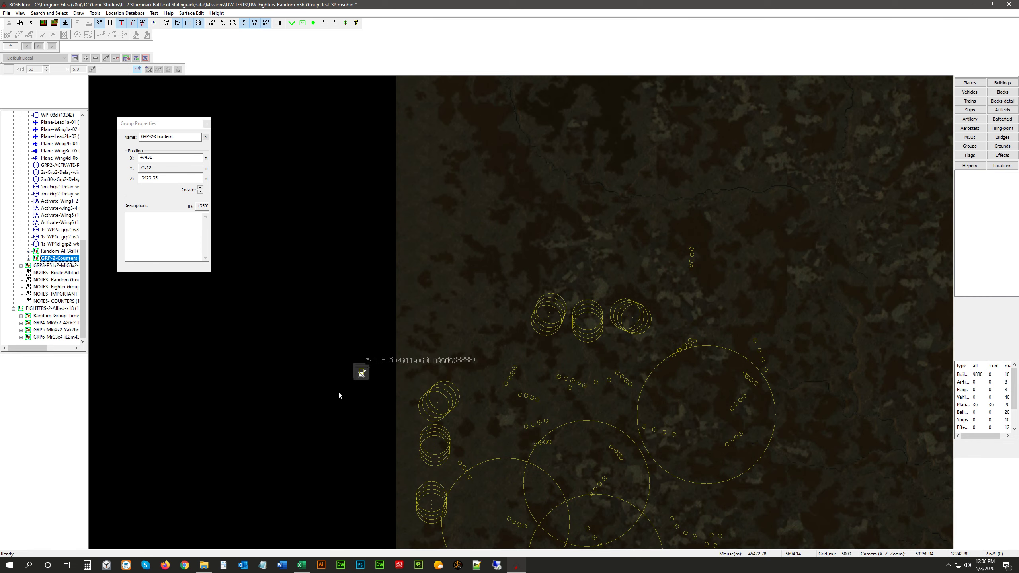
scroll(345, 383, up, 15)
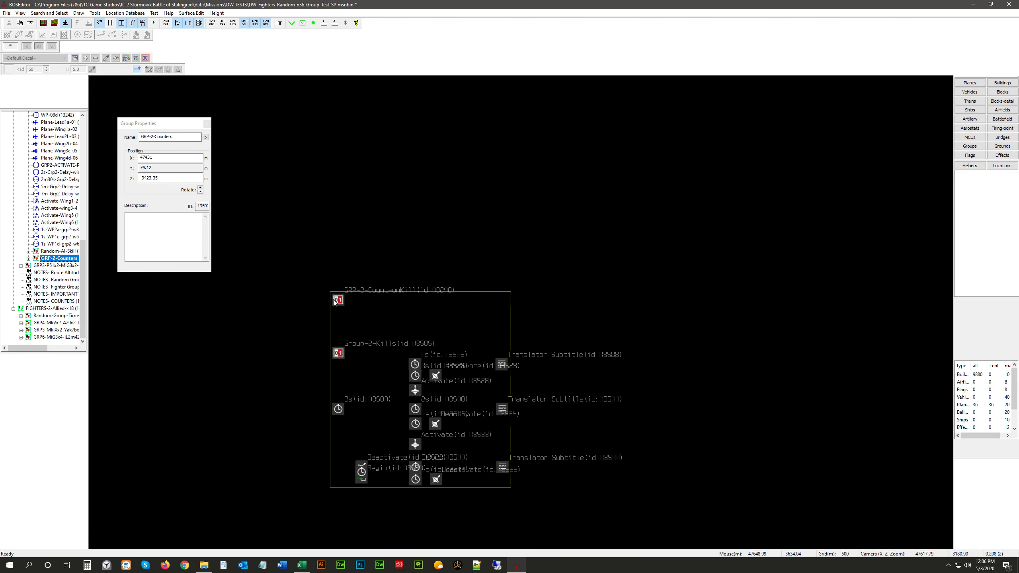
click(337, 300)
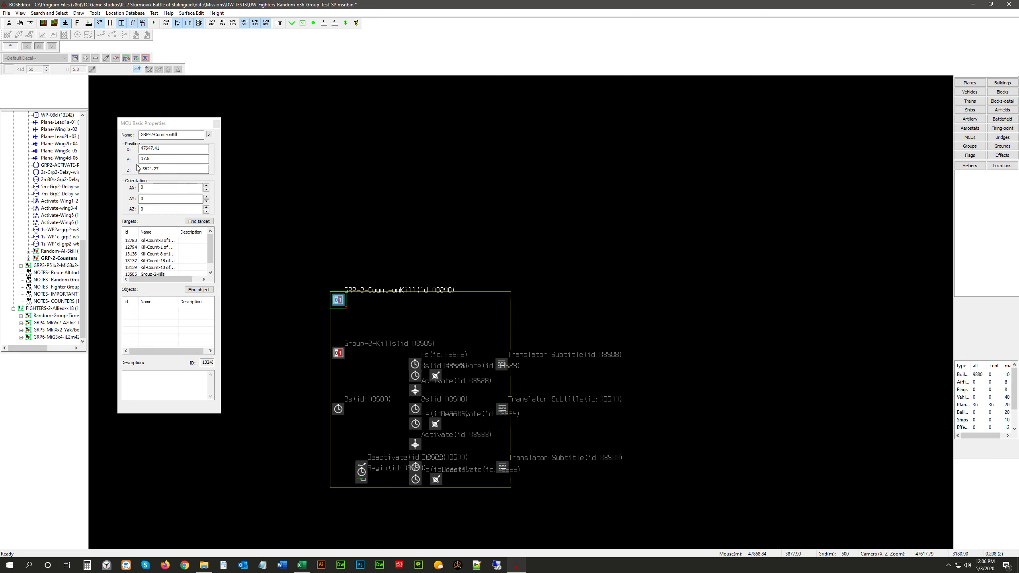
Reset the working group to bring back the full mission, and deselect the GRP-2-Count-onKill counter
scroll(303, 316, down, 3)
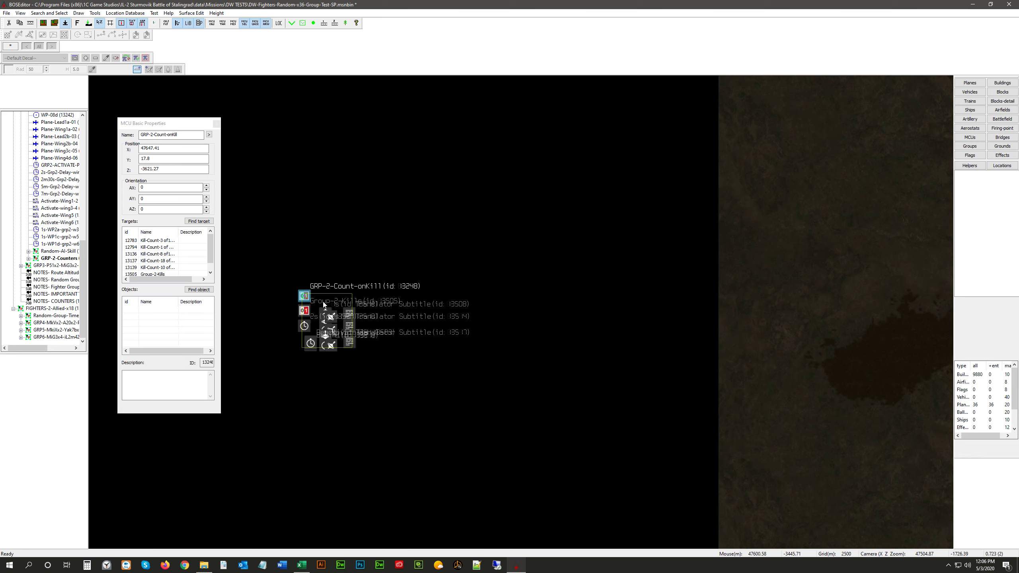
scroll(323, 311, down, 2)
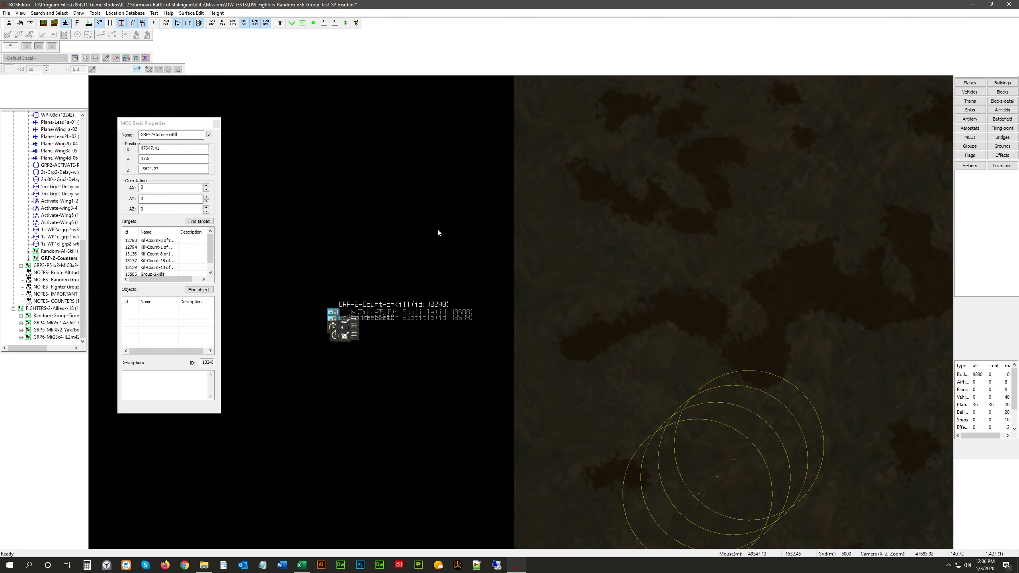
scroll(441, 249, down, 2)
right_click(456, 357)
right_click(446, 307)
right_click(447, 307)
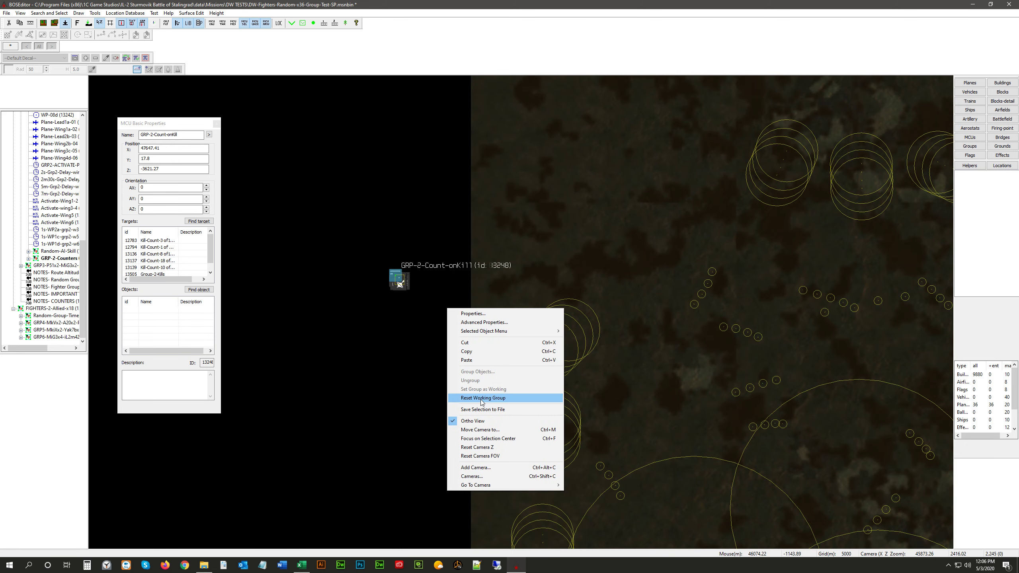
click(481, 397)
scroll(473, 373, down, 2)
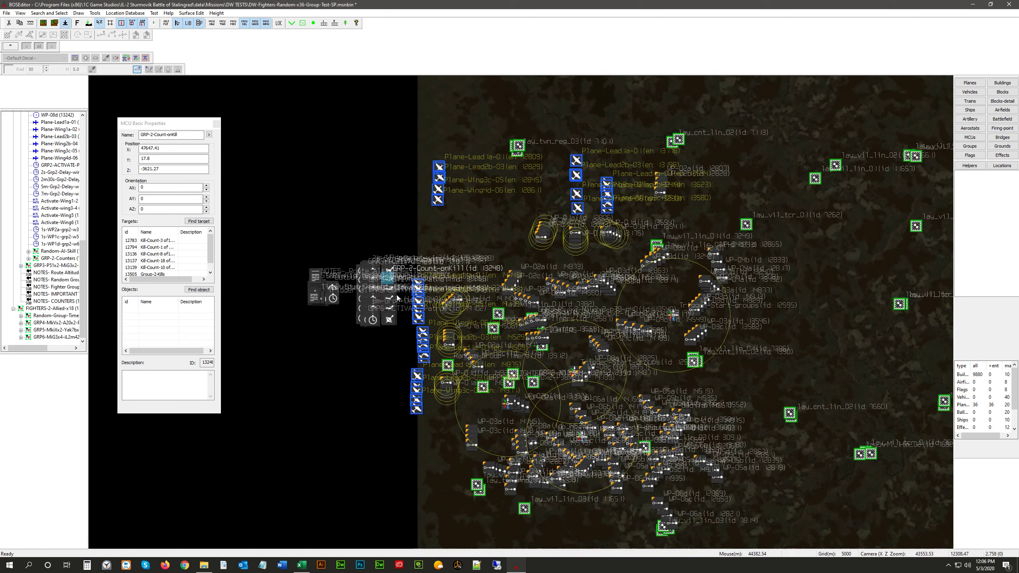
middle_drag(396, 295, 360, 271)
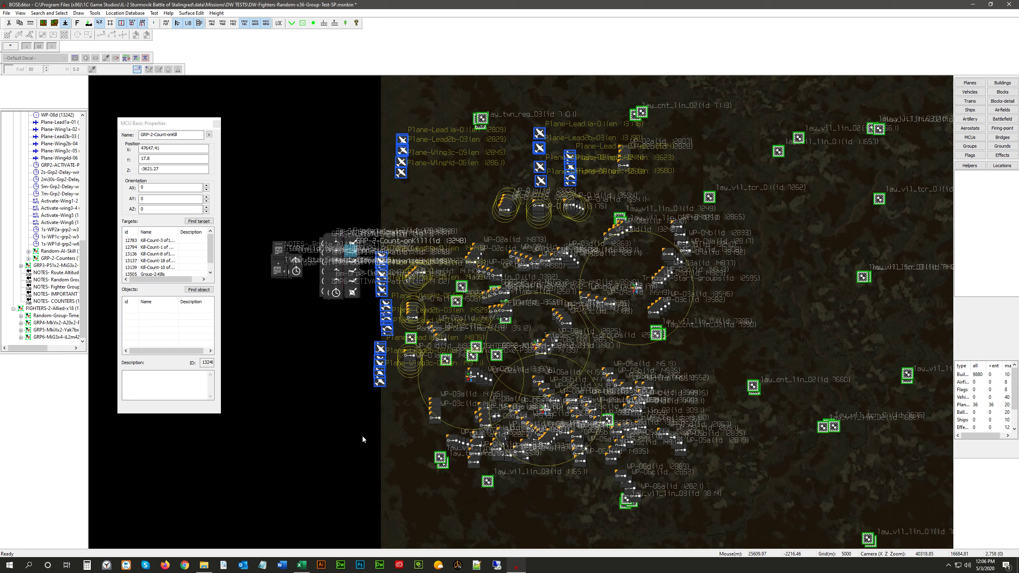
click(316, 371)
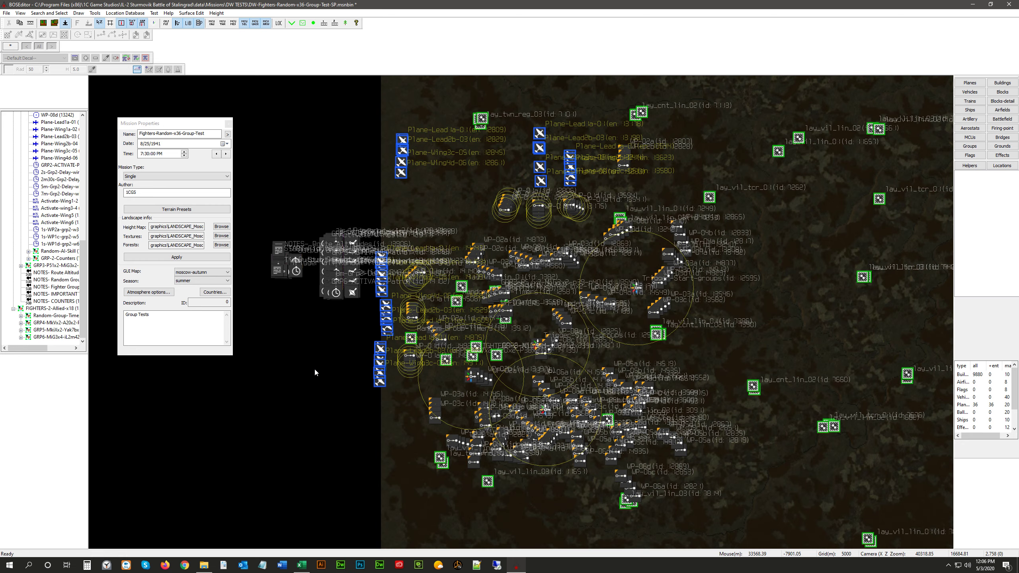